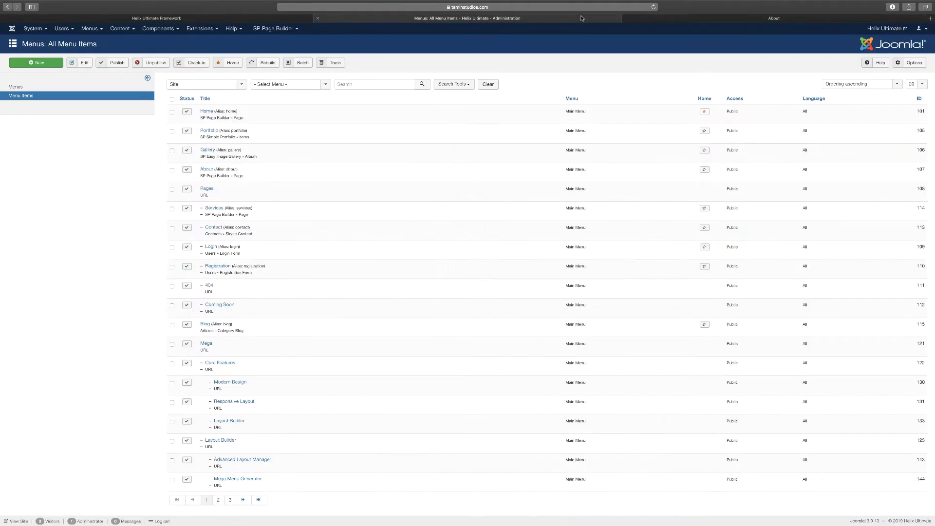
Step: Scroll through the front-end Portfolio page on the live site
{"action": "left_click", "coordinate": [671, 19]}
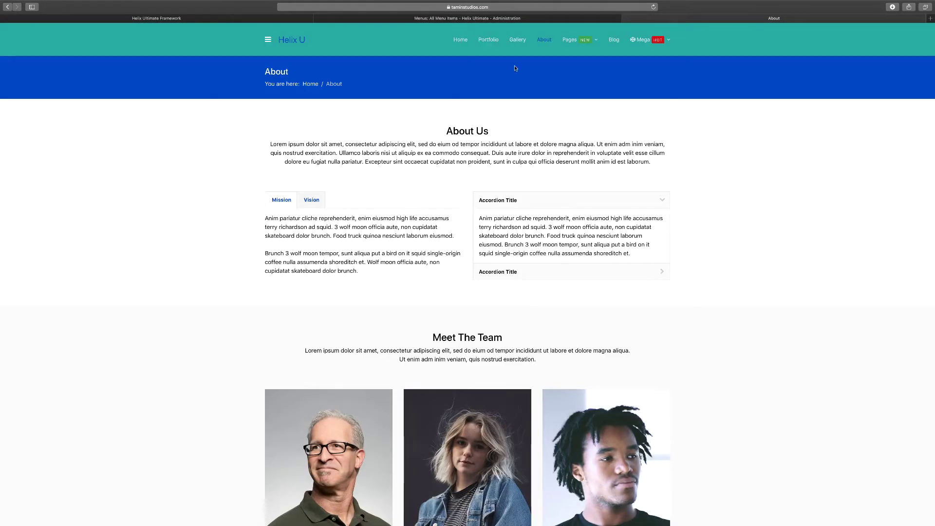
{"action": "left_click", "coordinate": [490, 42]}
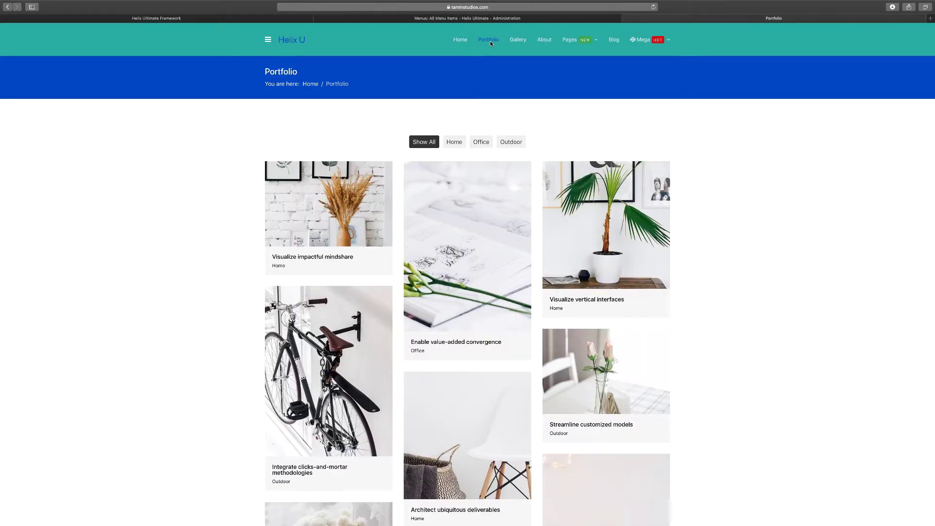
{"action": "scroll", "coordinate": [591, 276], "scroll_direction": "down", "scroll_amount": 3}
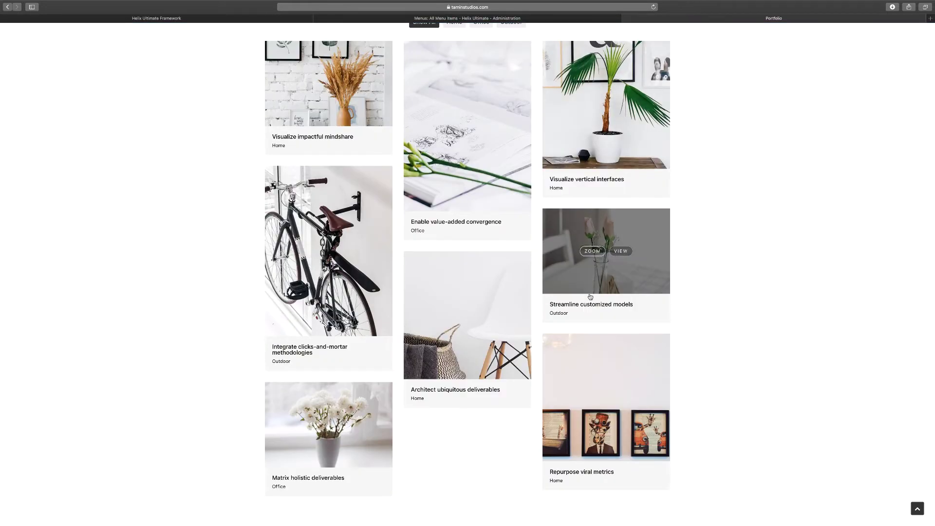
{"action": "scroll", "coordinate": [590, 296], "scroll_direction": "down", "scroll_amount": 3}
{"action": "scroll", "coordinate": [575, 302], "scroll_direction": "up", "scroll_amount": 5}
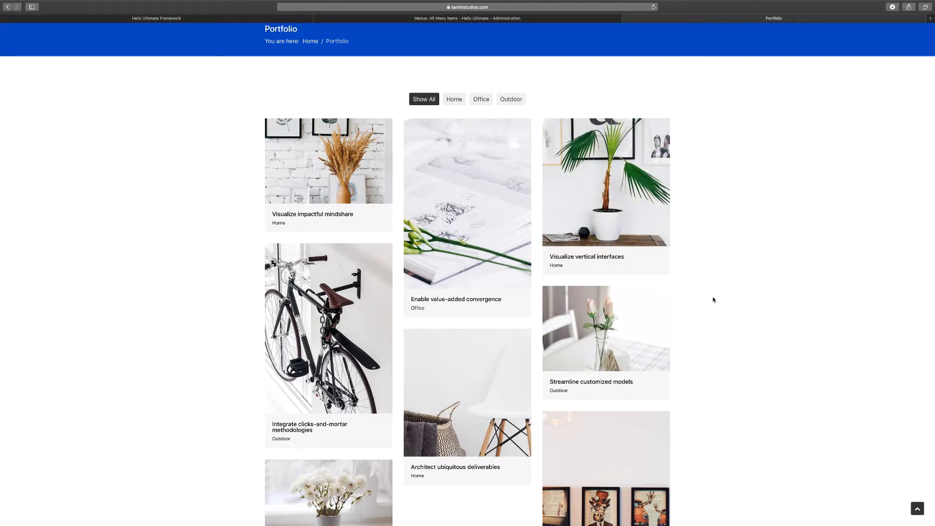
{"action": "scroll", "coordinate": [712, 298], "scroll_direction": "up", "scroll_amount": 2}
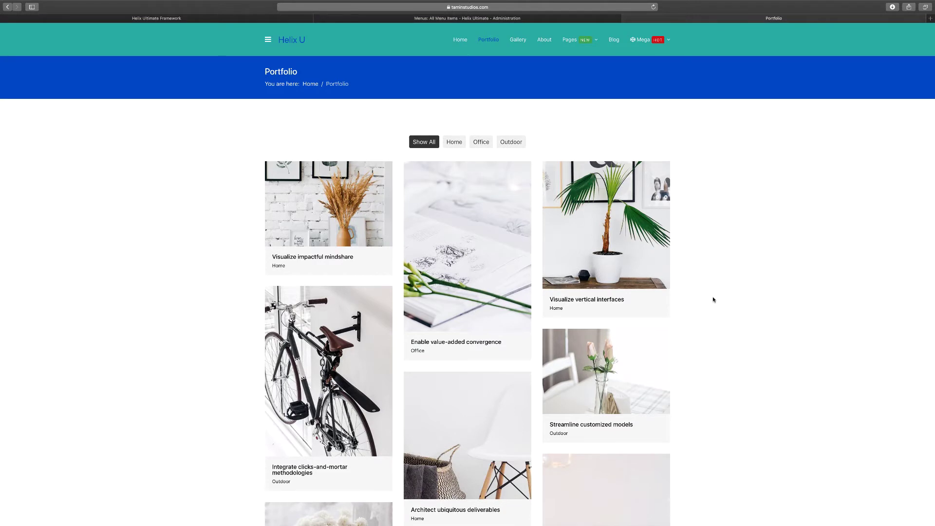
{"action": "mouse_move", "coordinate": [661, 264]}
Step: Open the Portfolio menu item's edit form in a new tab from the admin menu items list
{"action": "left_click", "coordinate": [481, 20]}
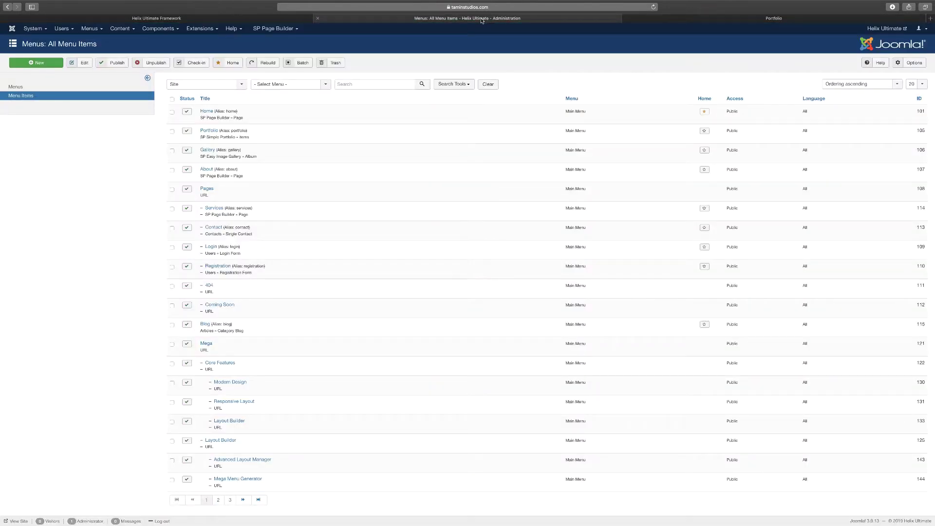
{"action": "right_click", "coordinate": [209, 131]}
{"action": "left_click", "coordinate": [222, 136]}
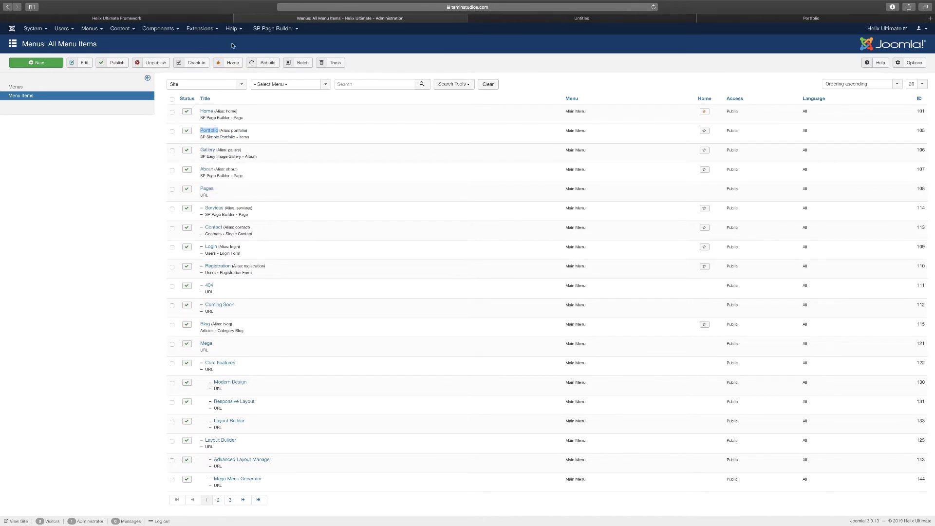
{"action": "left_click", "coordinate": [809, 19]}
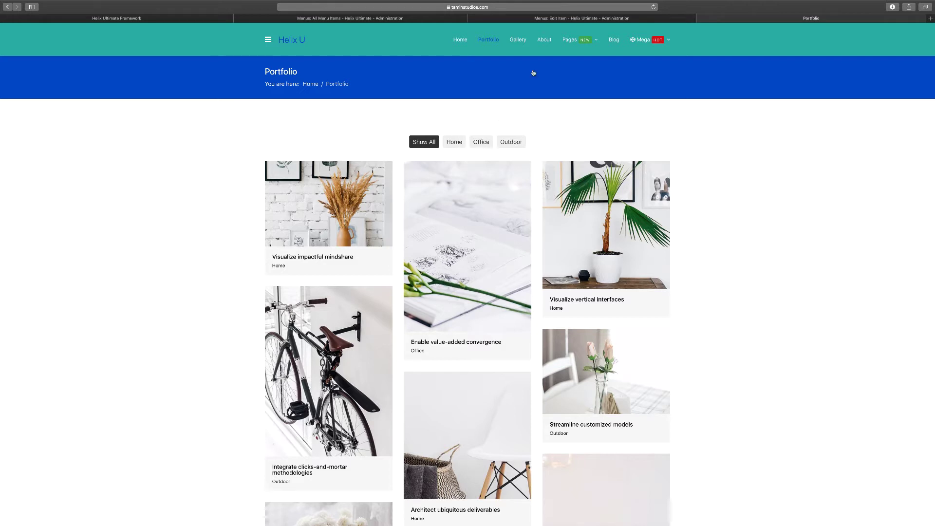
{"action": "left_click", "coordinate": [427, 21]}
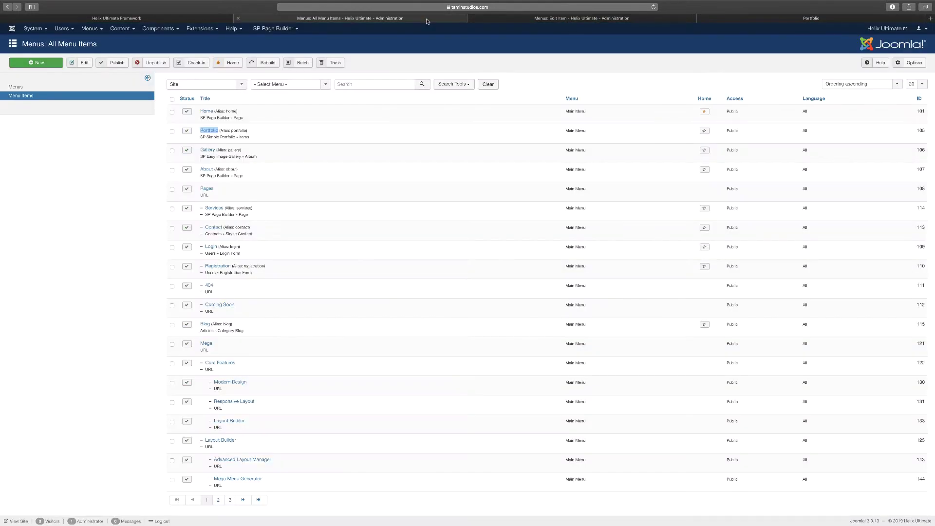
{"action": "left_click", "coordinate": [307, 135]}
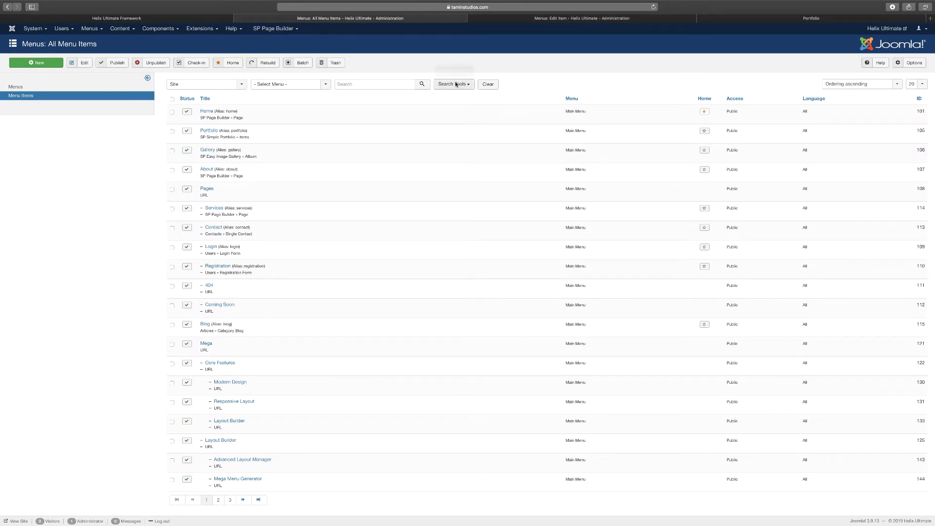
{"action": "left_click", "coordinate": [548, 21]}
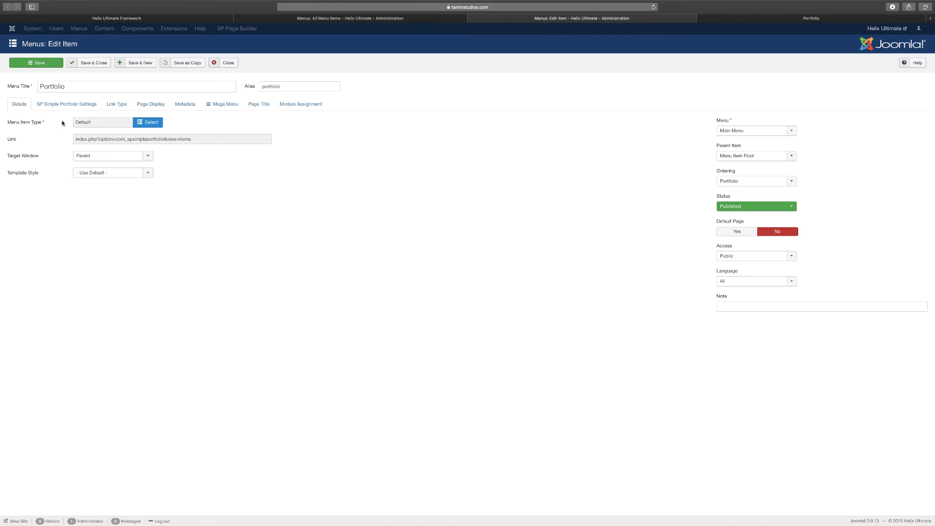
{"action": "mouse_move", "coordinate": [52, 128]}
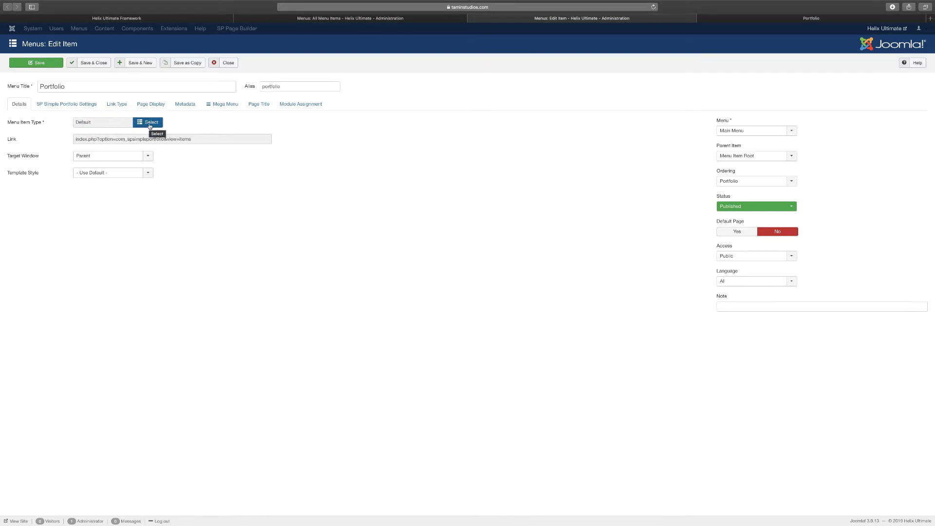
{"action": "left_click", "coordinate": [149, 124]}
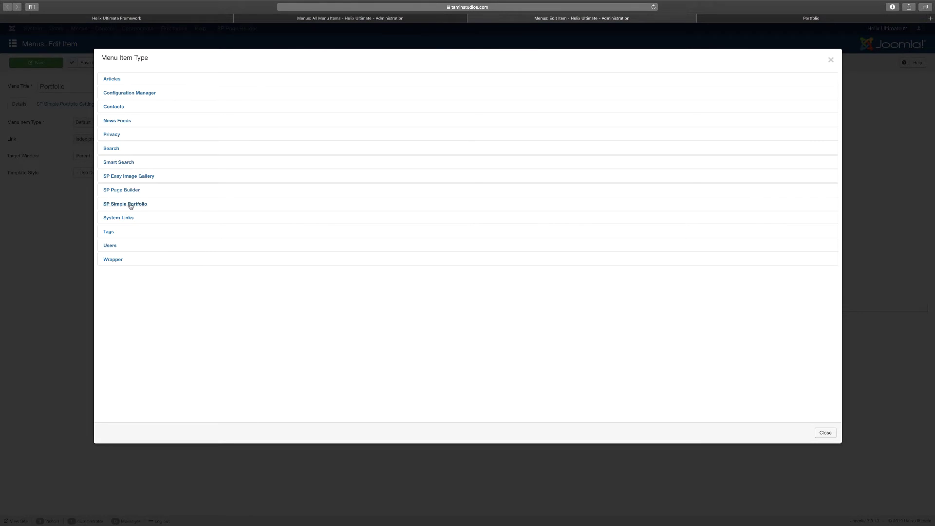
{"action": "left_click", "coordinate": [129, 205]}
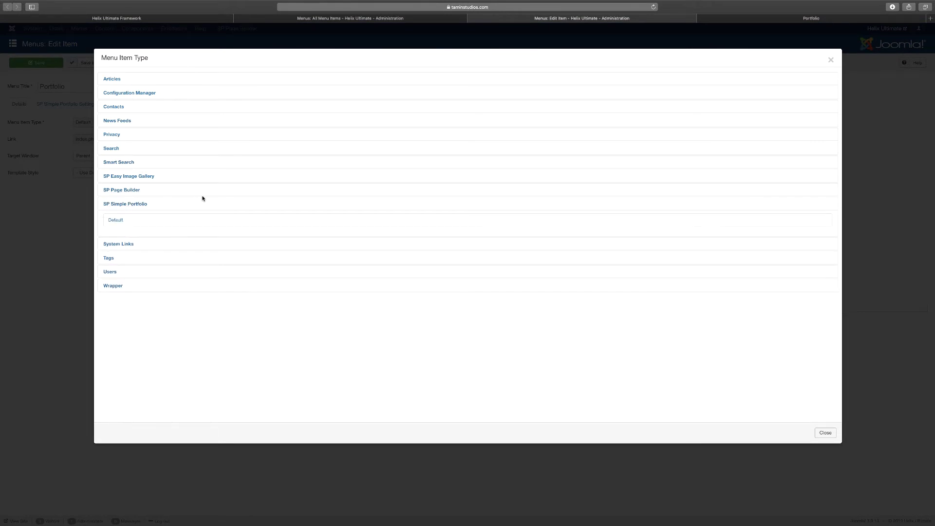
{"action": "left_click", "coordinate": [830, 60]}
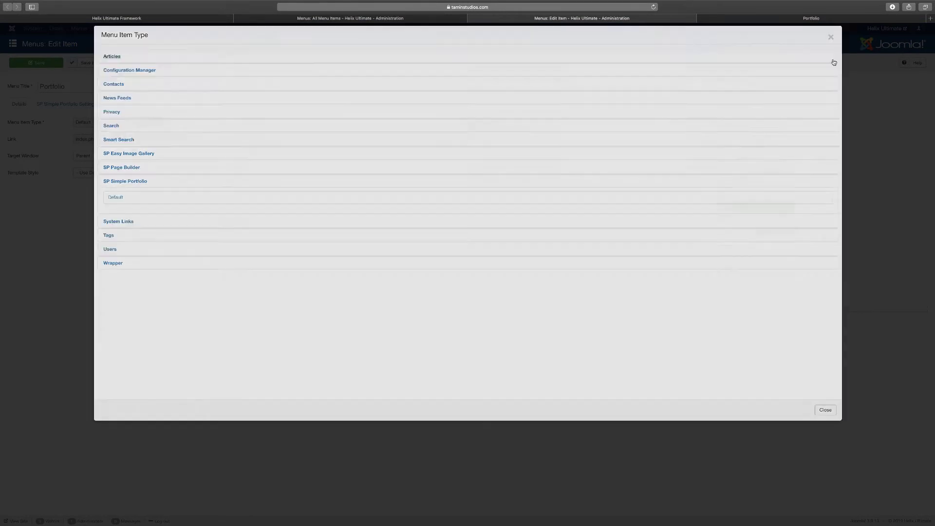
{"action": "left_click", "coordinate": [54, 105]}
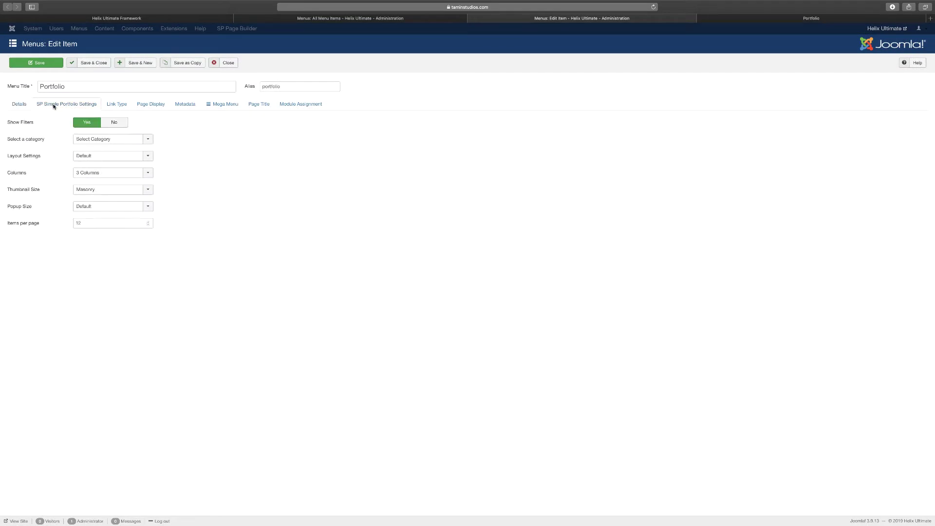
{"action": "left_click", "coordinate": [84, 139]}
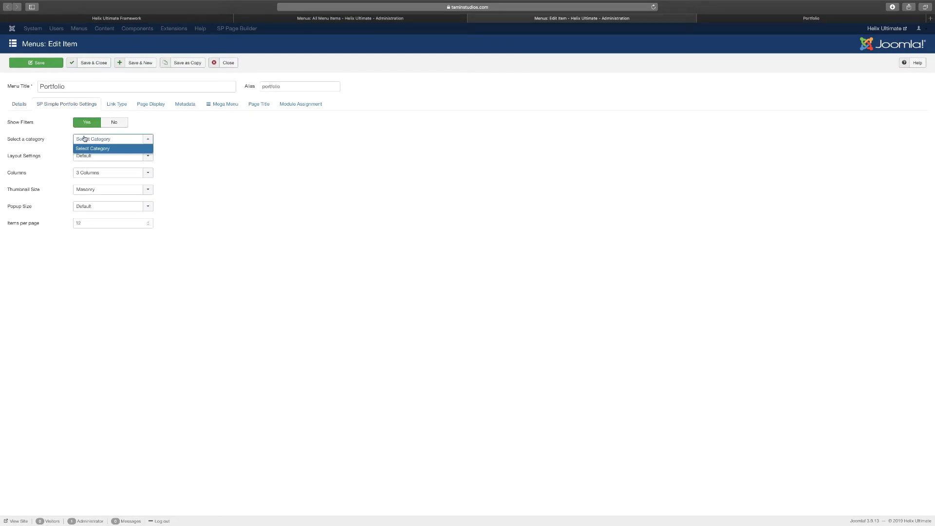
{"action": "left_click", "coordinate": [207, 167]}
{"action": "left_click", "coordinate": [140, 161]}
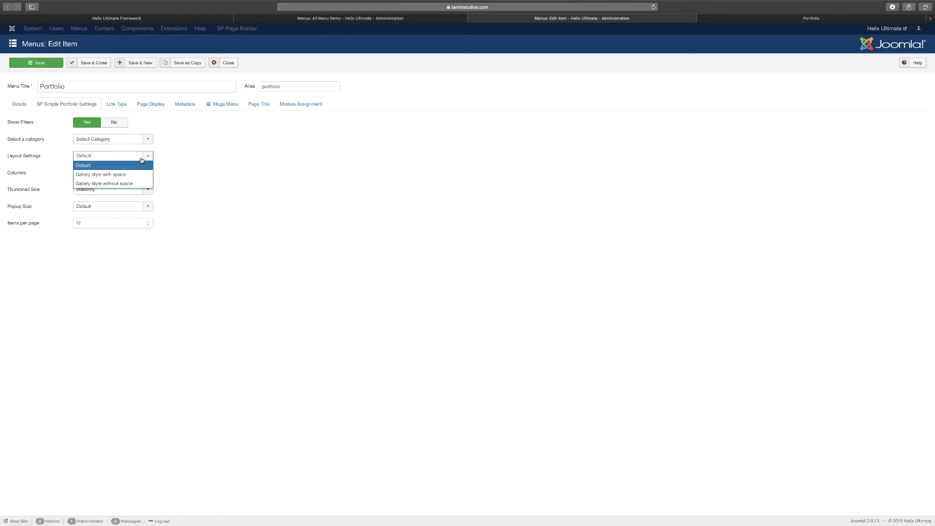
{"action": "left_click", "coordinate": [202, 186]}
{"action": "left_click", "coordinate": [145, 174]}
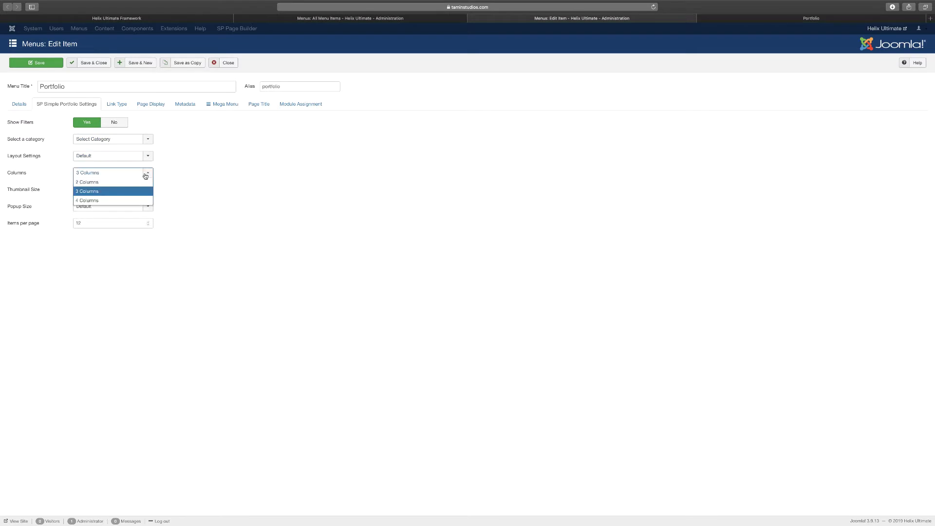
{"action": "left_click", "coordinate": [203, 195]}
{"action": "left_click", "coordinate": [126, 193]}
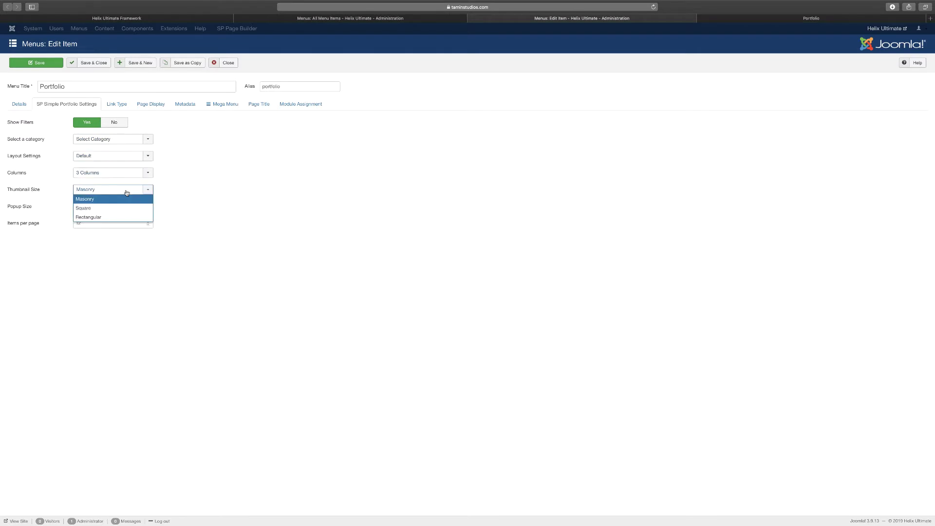
{"action": "left_click", "coordinate": [201, 197]}
{"action": "left_click", "coordinate": [150, 207]}
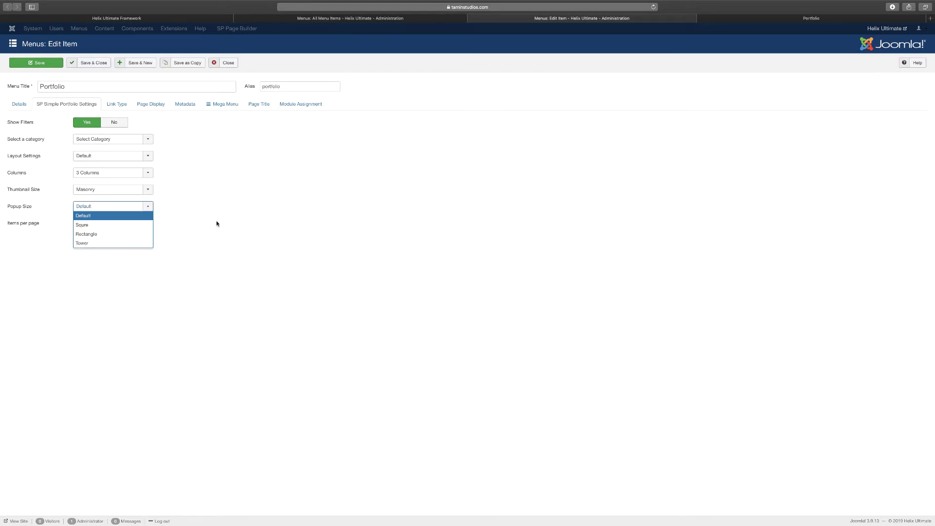
{"action": "left_click", "coordinate": [244, 227]}
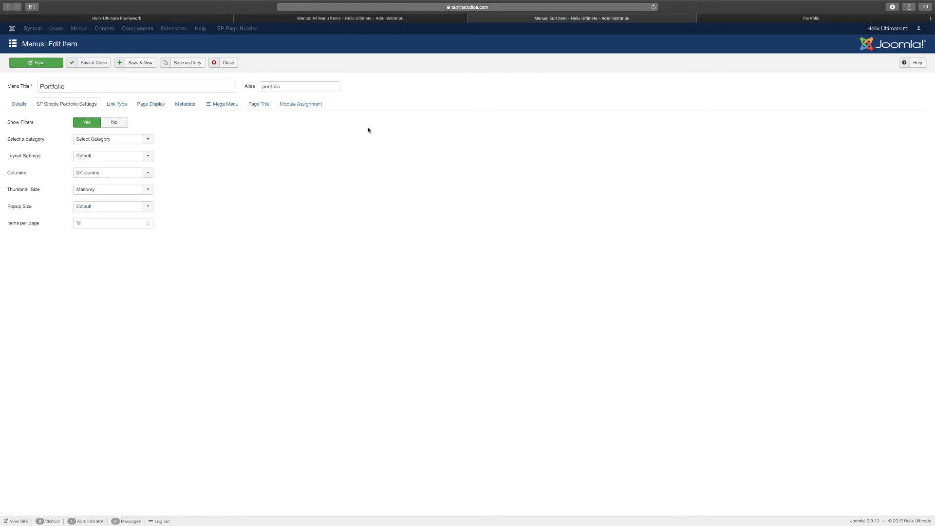
{"action": "left_click", "coordinate": [418, 19]}
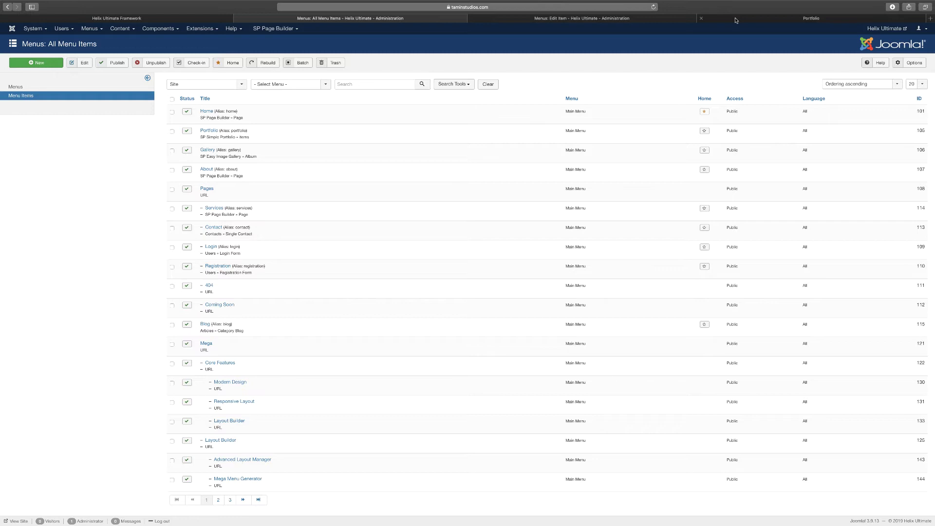
Step: Go to Components > SP Simple Portfolio to list its eight portfolio items
{"action": "left_click", "coordinate": [173, 31]}
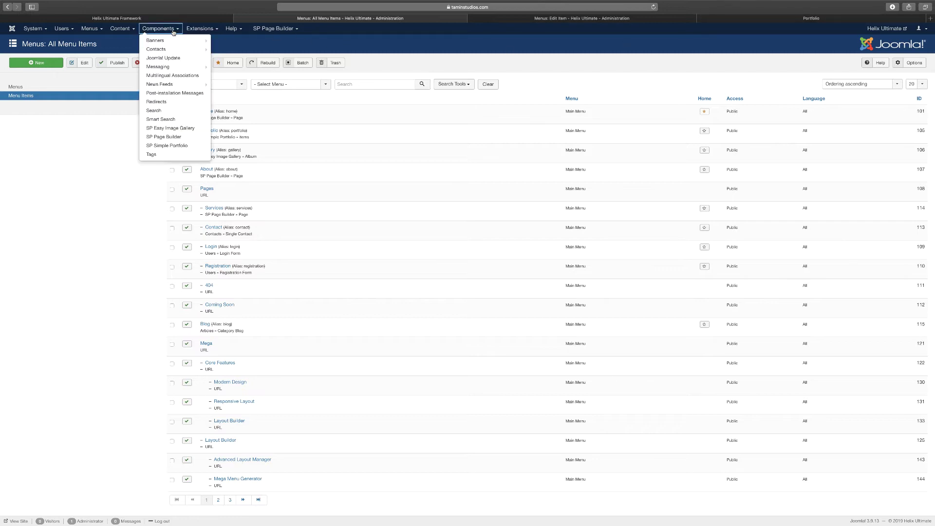
{"action": "left_click", "coordinate": [173, 146]}
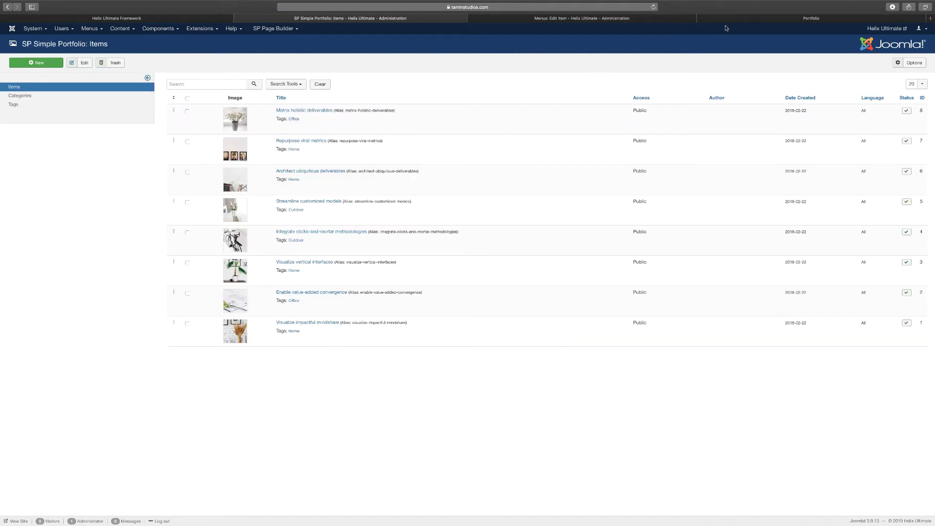
Step: Compare the front-end Portfolio grid with the SP Simple Portfolio: Items list
{"action": "left_click", "coordinate": [746, 19]}
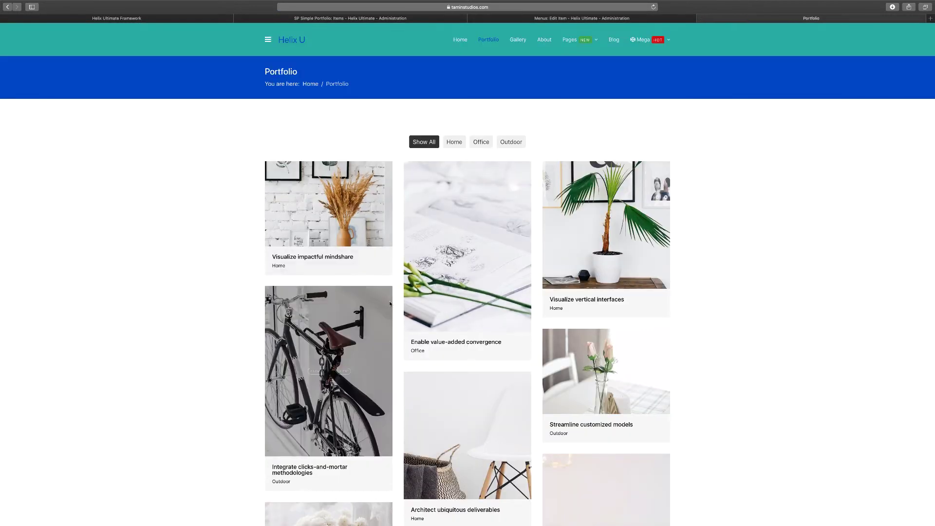
{"action": "scroll", "coordinate": [450, 289], "scroll_direction": "down", "scroll_amount": 3}
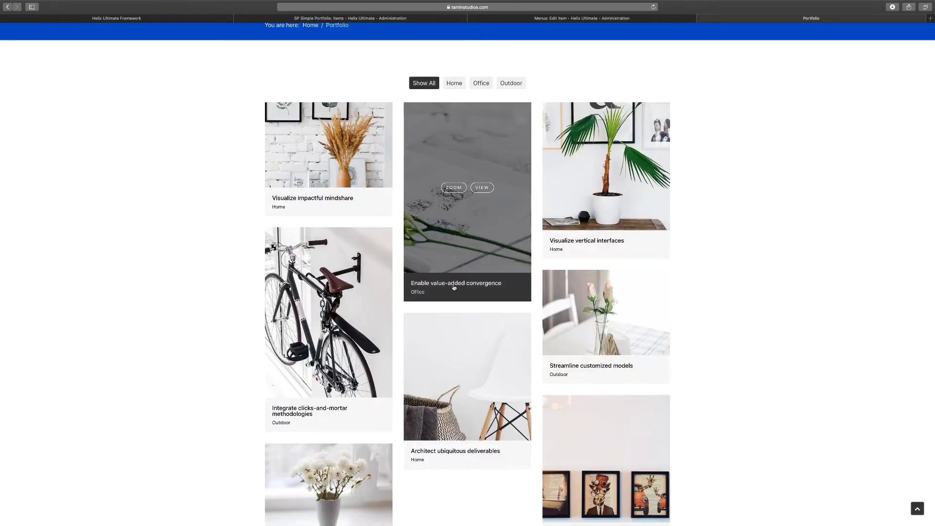
{"action": "scroll", "coordinate": [453, 287], "scroll_direction": "up", "scroll_amount": 2}
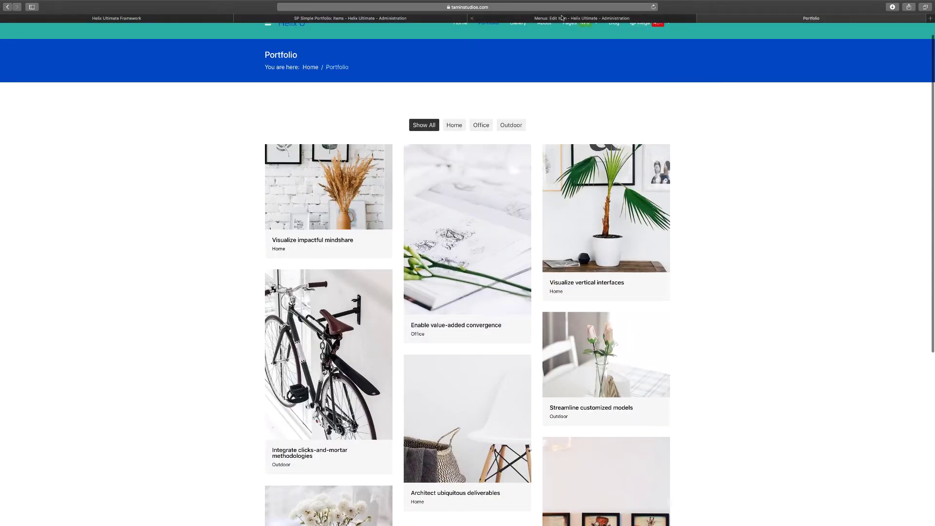
{"action": "left_click", "coordinate": [424, 20]}
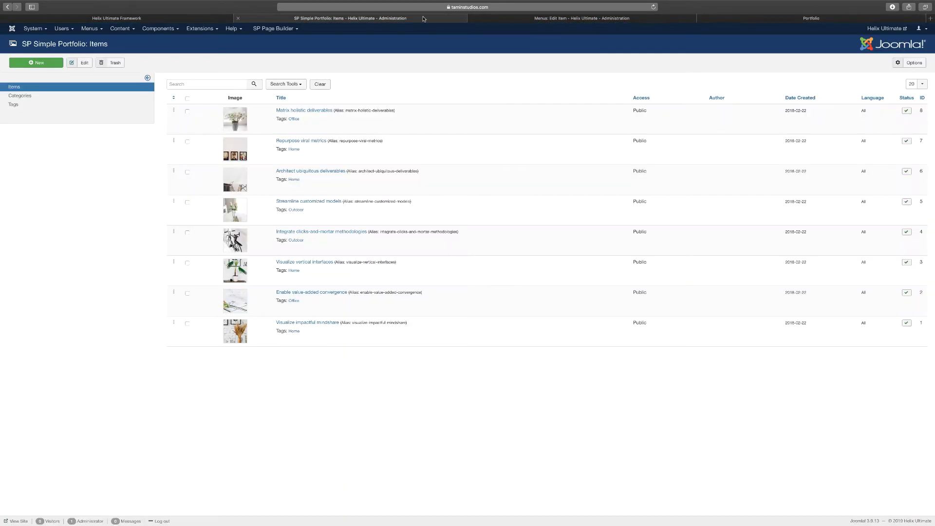
Step: Open Matrix holistic deliverables in the item editor and review its warning message
{"action": "left_click", "coordinate": [298, 112]}
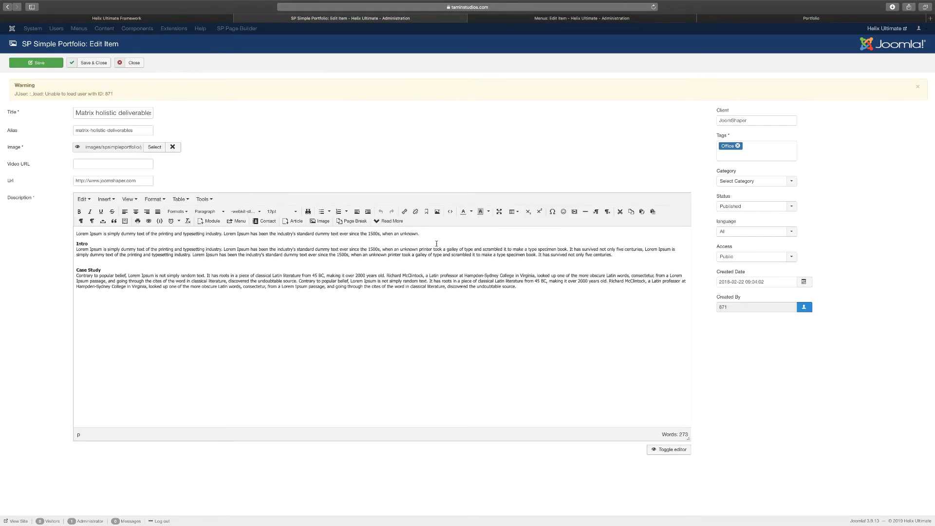
{"action": "mouse_move", "coordinate": [19, 151]}
{"action": "left_click_drag", "start_coordinate": [115, 94], "coordinate": [105, 92]}
{"action": "left_click", "coordinate": [106, 93]}
{"action": "left_click", "coordinate": [730, 19]}
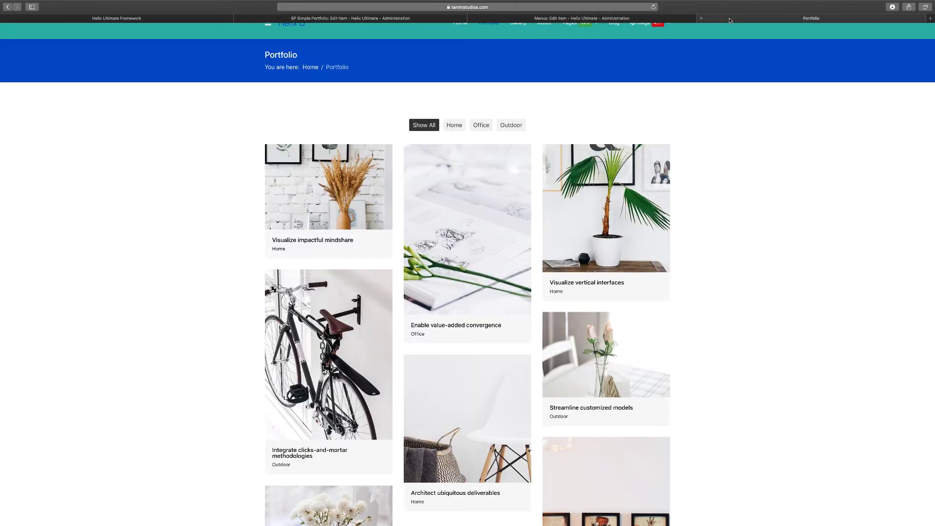
{"action": "left_click", "coordinate": [424, 18]}
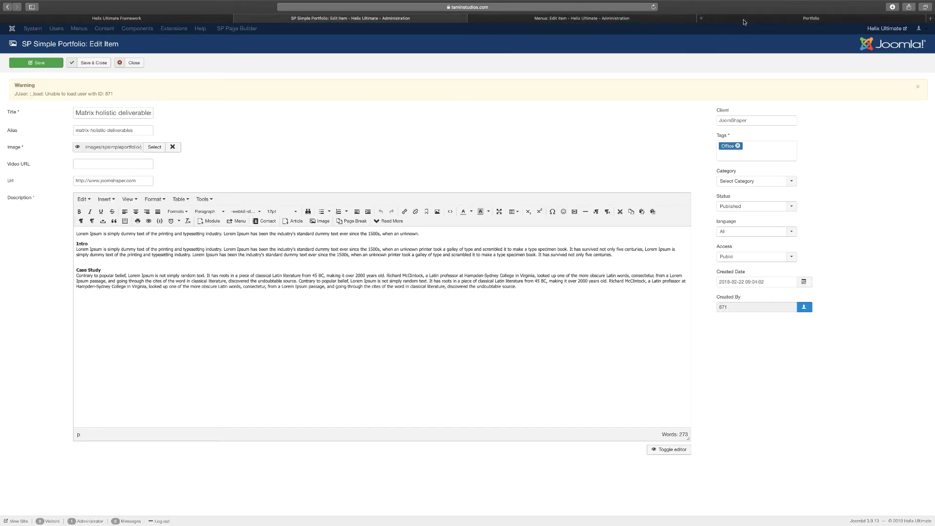
{"action": "left_click", "coordinate": [744, 20]}
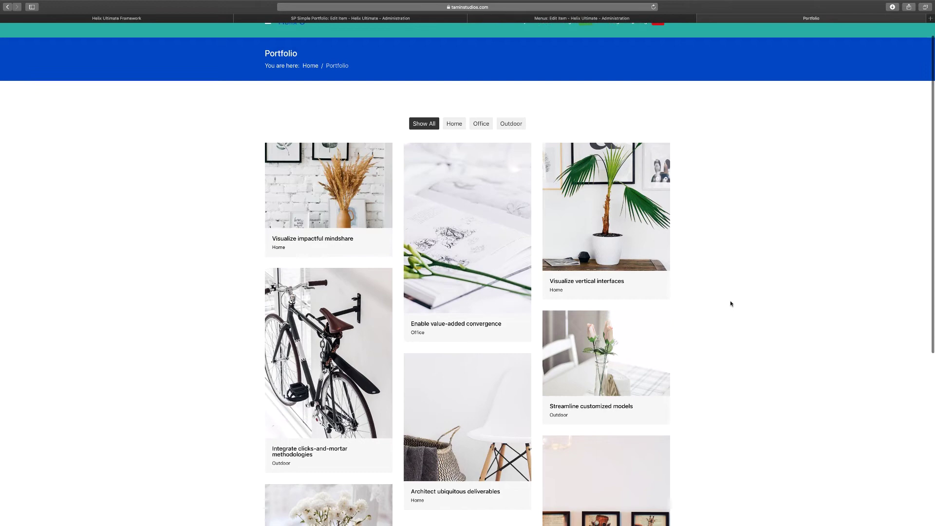
{"action": "scroll", "coordinate": [730, 302], "scroll_direction": "down", "scroll_amount": 3}
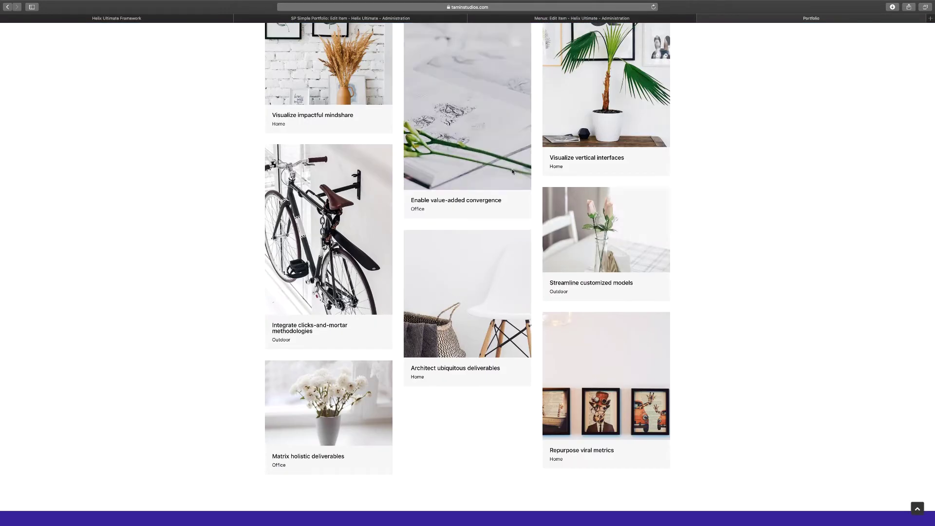
{"action": "mouse_move", "coordinate": [318, 410]}
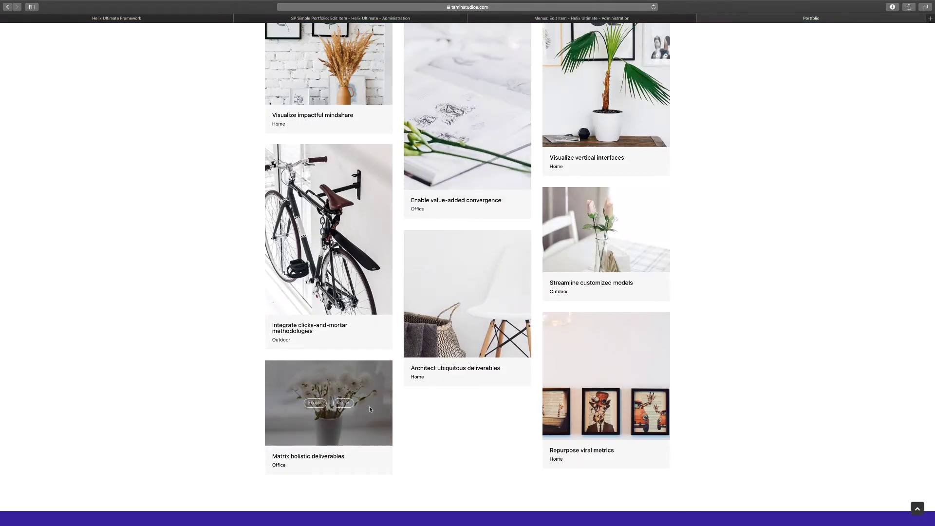
{"action": "left_click", "coordinate": [316, 403]}
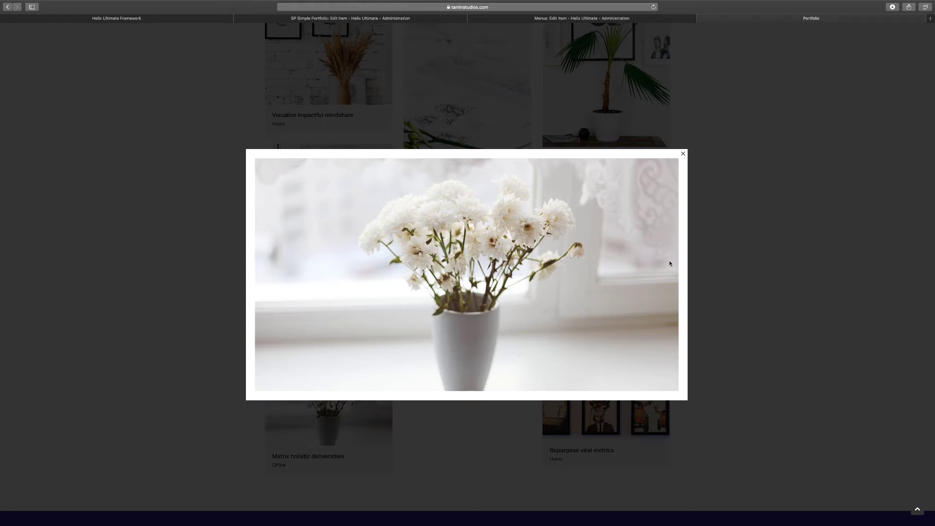
{"action": "left_click", "coordinate": [683, 154]}
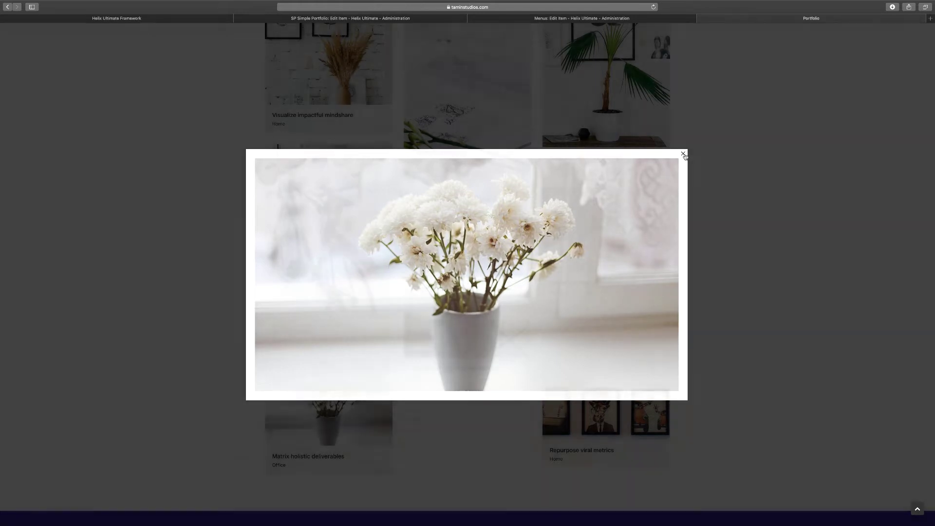
Step: View the flower card's Matrix holistic deliverables detail page, then go back to its edit form
{"action": "left_click", "coordinate": [344, 403]}
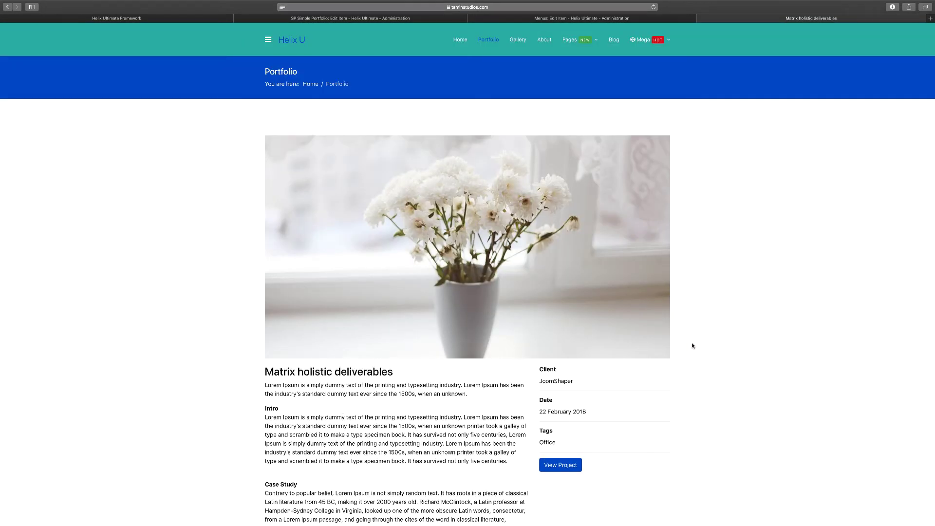
{"action": "scroll", "coordinate": [505, 335], "scroll_direction": "down", "scroll_amount": 3}
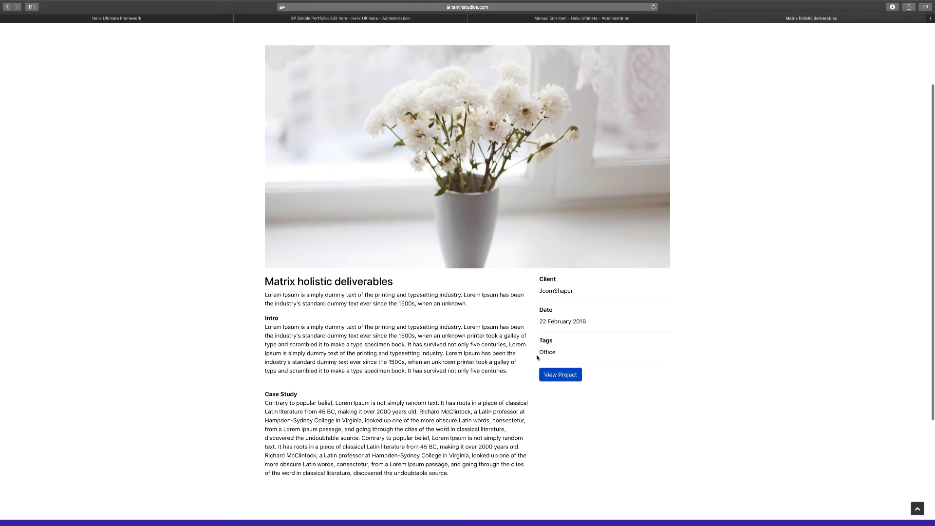
{"action": "left_click", "coordinate": [370, 19]}
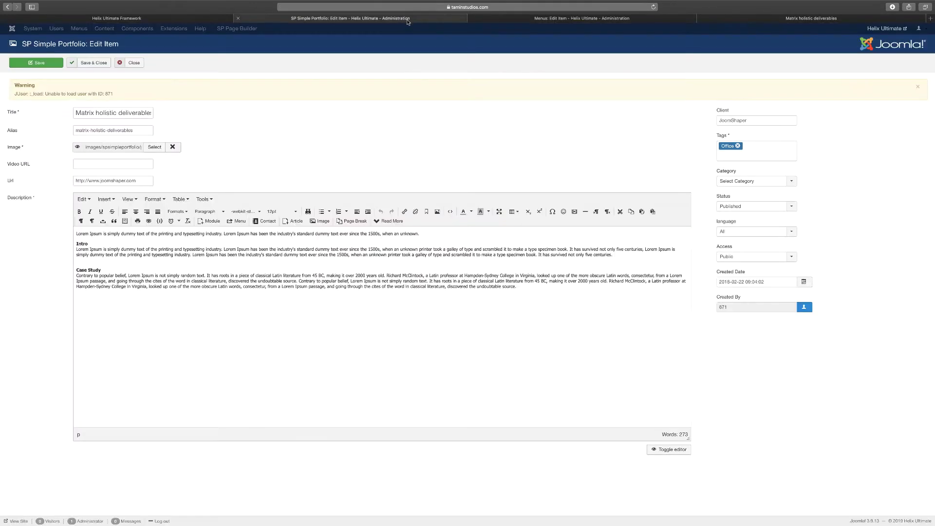
Step: Check the Tags dropdown, leaving Office unchanged, then return to the front-end detail page
{"action": "left_click", "coordinate": [762, 152]}
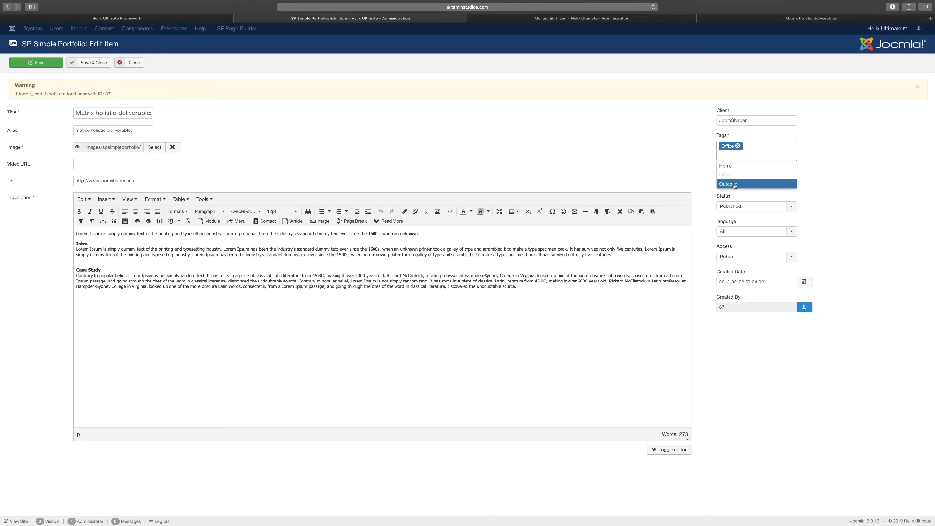
{"action": "left_click", "coordinate": [726, 19]}
Step: On the site Portfolio, try the Office, Home and Outdoor filters, ending on Office
{"action": "scroll", "coordinate": [565, 52], "scroll_direction": "up", "scroll_amount": 3}
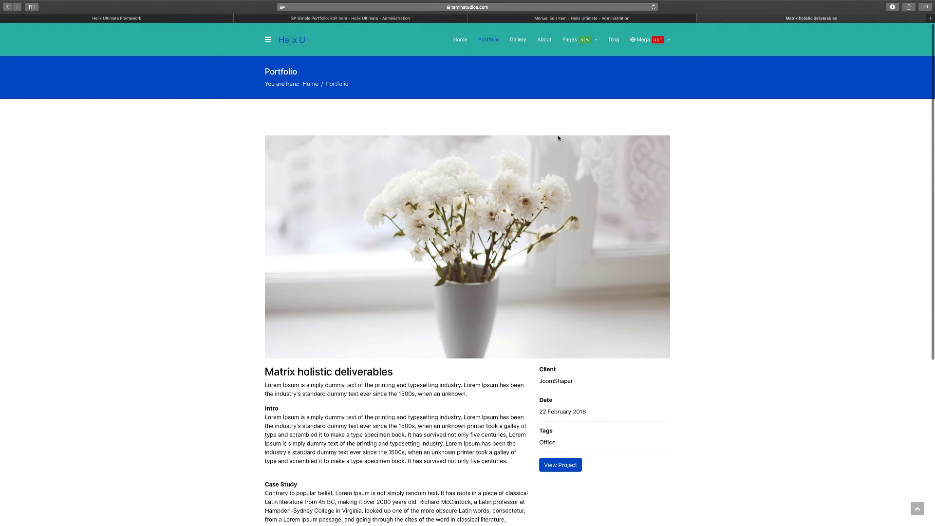
{"action": "left_click", "coordinate": [496, 41]}
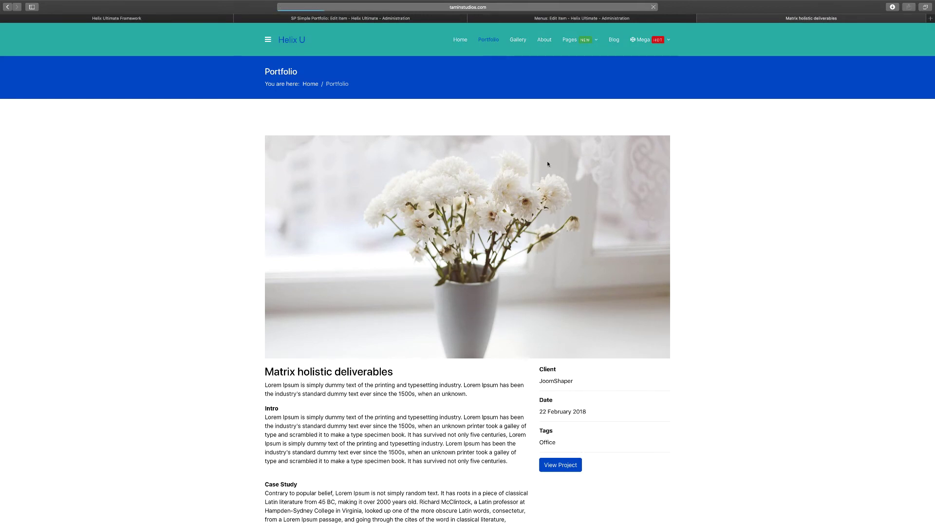
{"action": "scroll", "coordinate": [709, 271], "scroll_direction": "down", "scroll_amount": 2}
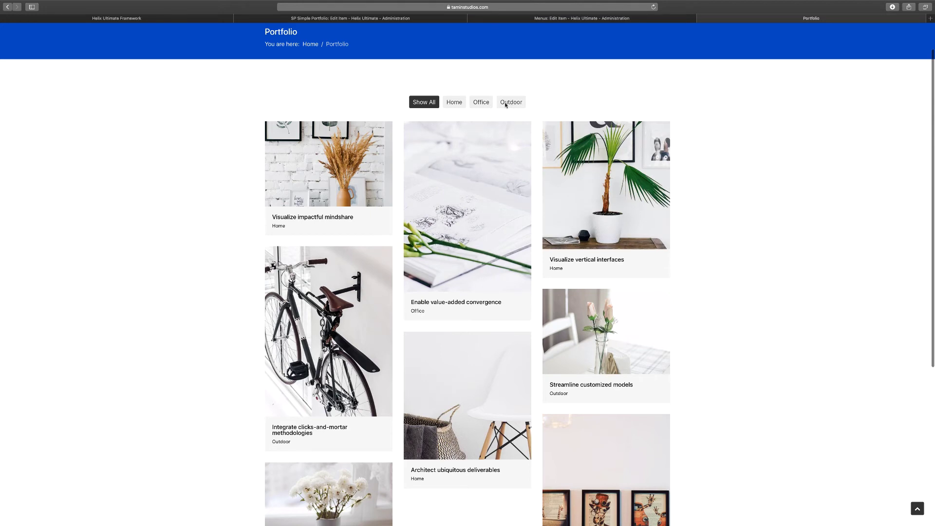
{"action": "left_click", "coordinate": [486, 104]}
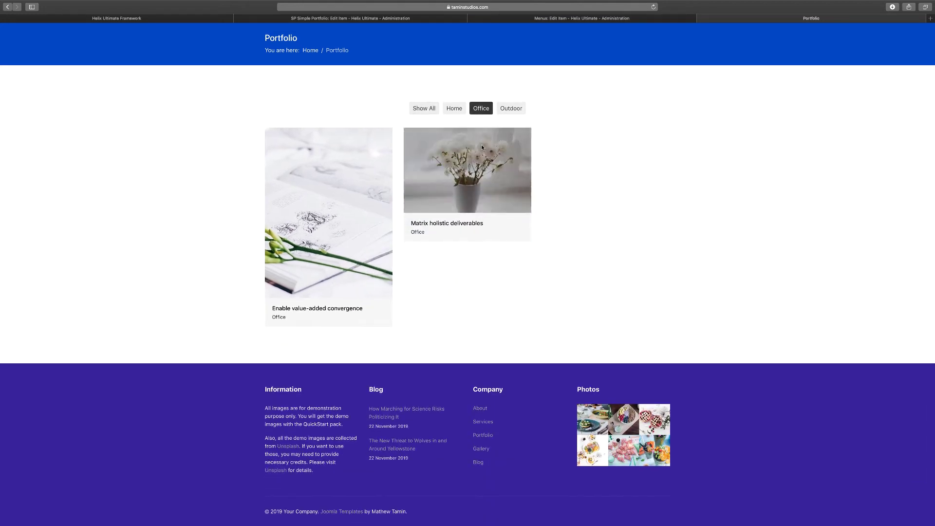
{"action": "mouse_move", "coordinate": [315, 270]}
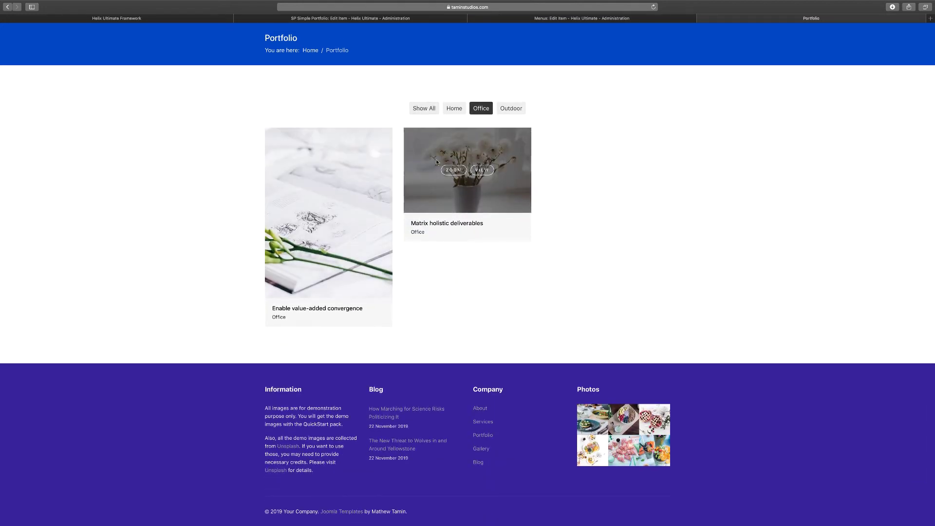
{"action": "left_click", "coordinate": [453, 109]}
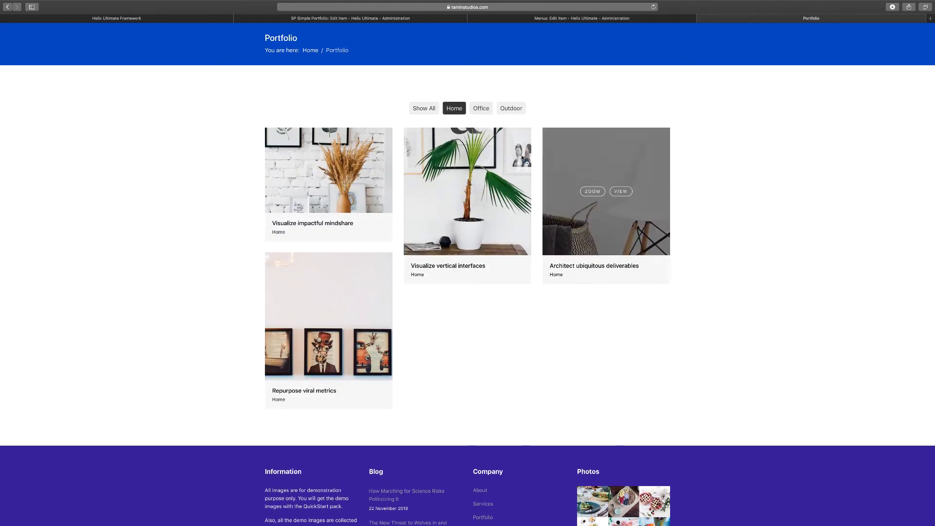
{"action": "left_click", "coordinate": [518, 110]}
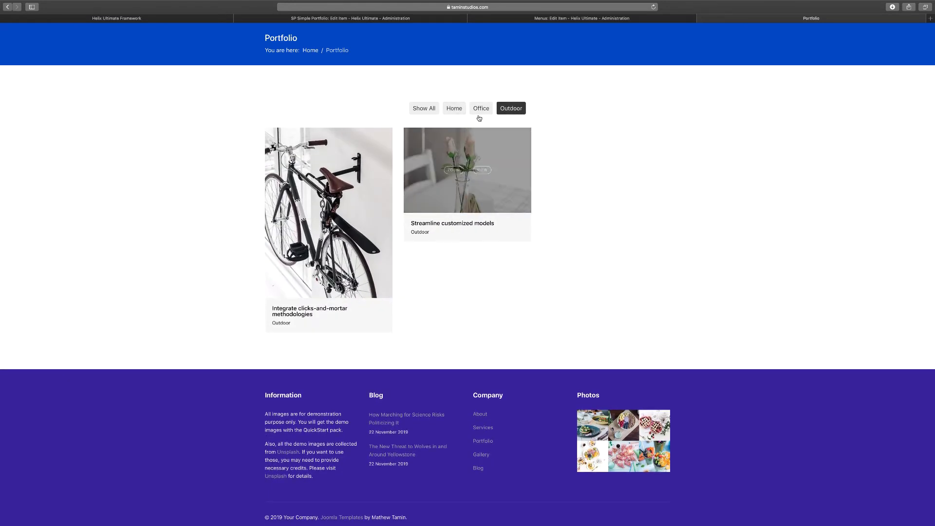
{"action": "left_click", "coordinate": [475, 110]}
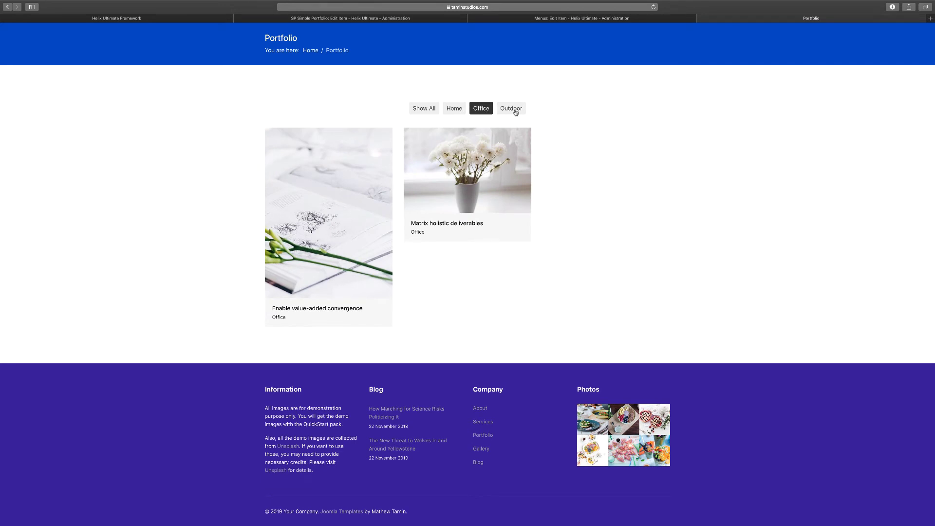
{"action": "mouse_move", "coordinate": [460, 181]}
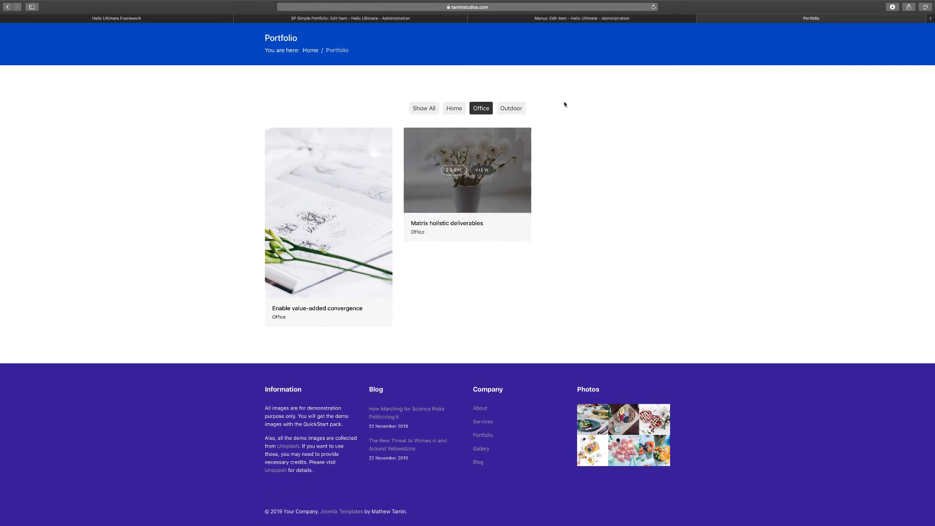
Step: Add the Outdoor and Home tags alongside Office on Matrix holistic deliverables
{"action": "left_click", "coordinate": [427, 18]}
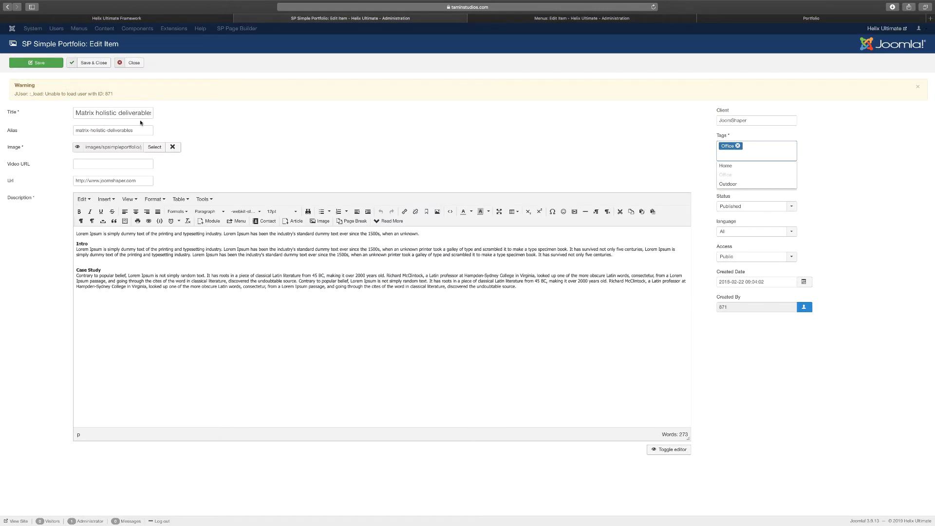
{"action": "left_click", "coordinate": [822, 160]}
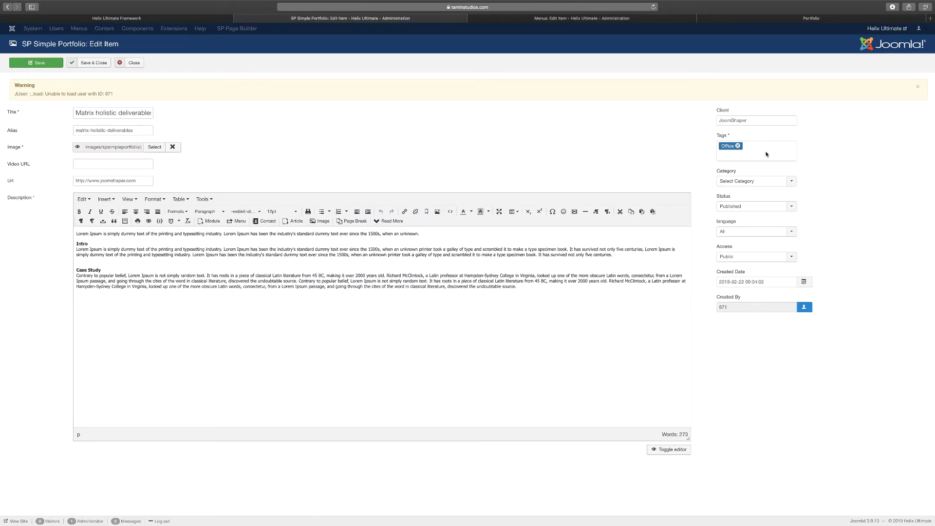
{"action": "left_click", "coordinate": [729, 19]}
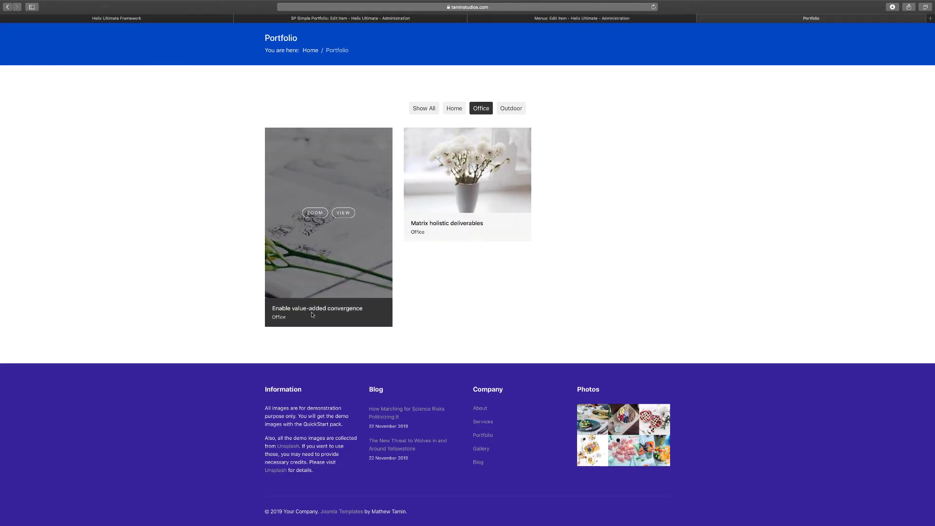
{"action": "left_click", "coordinate": [425, 18]}
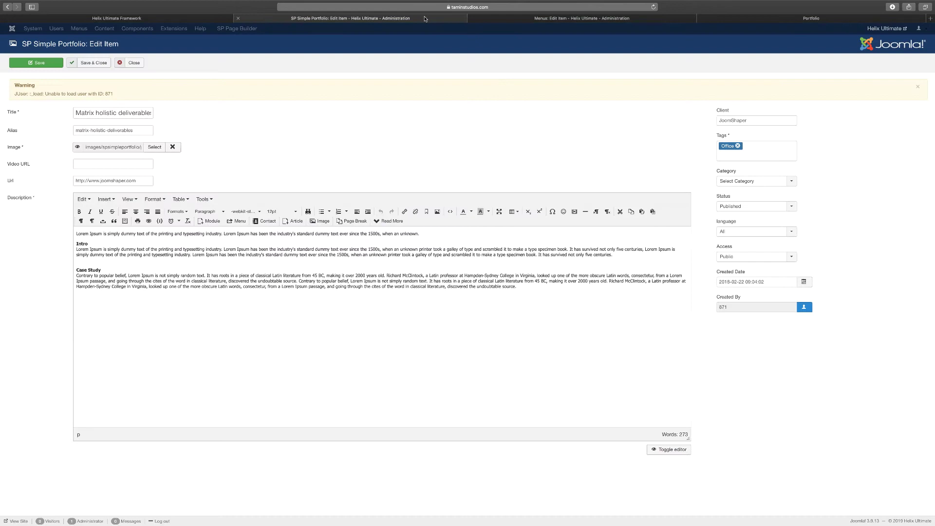
{"action": "left_click", "coordinate": [749, 150]}
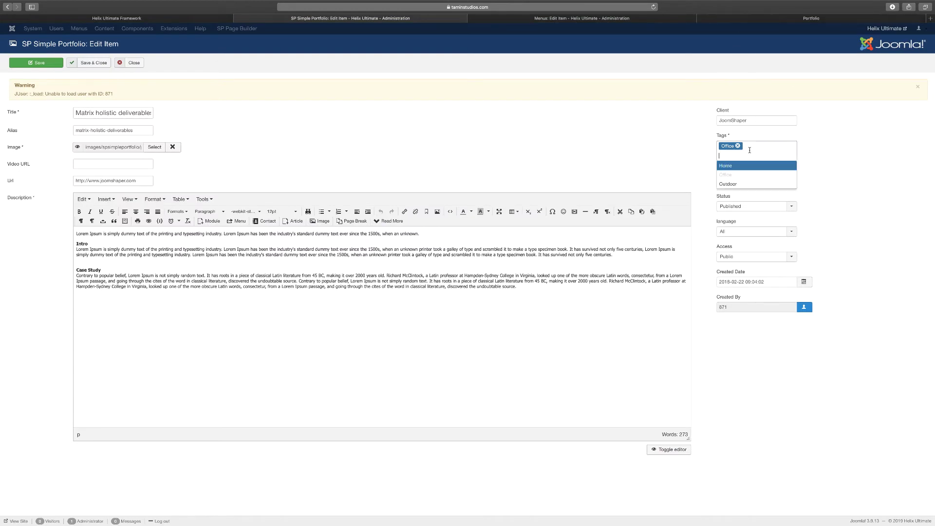
{"action": "left_click", "coordinate": [732, 185]}
{"action": "left_click", "coordinate": [759, 159]}
{"action": "left_click", "coordinate": [741, 166]}
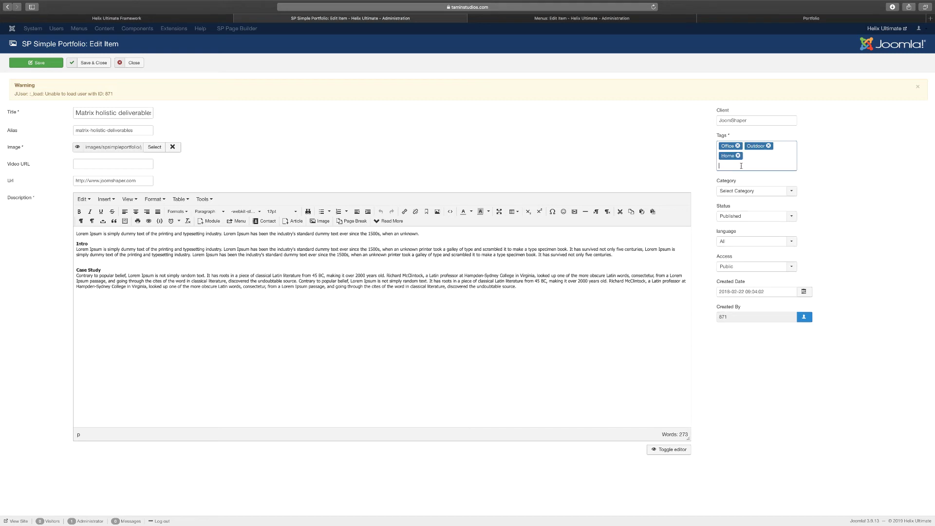
Step: Recheck the front-end portfolio, review Status unchanged, and bring up the Created By user picker
{"action": "left_click", "coordinate": [742, 20]}
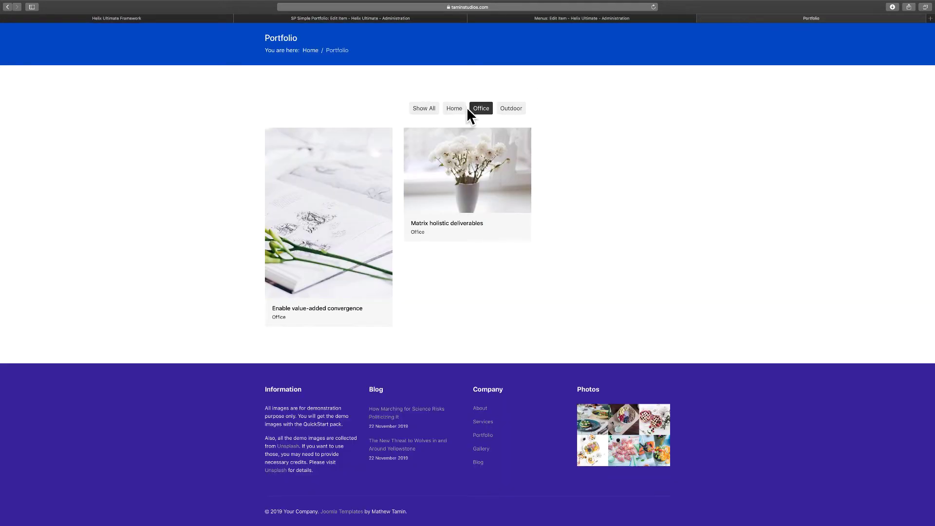
{"action": "mouse_move", "coordinate": [479, 208]}
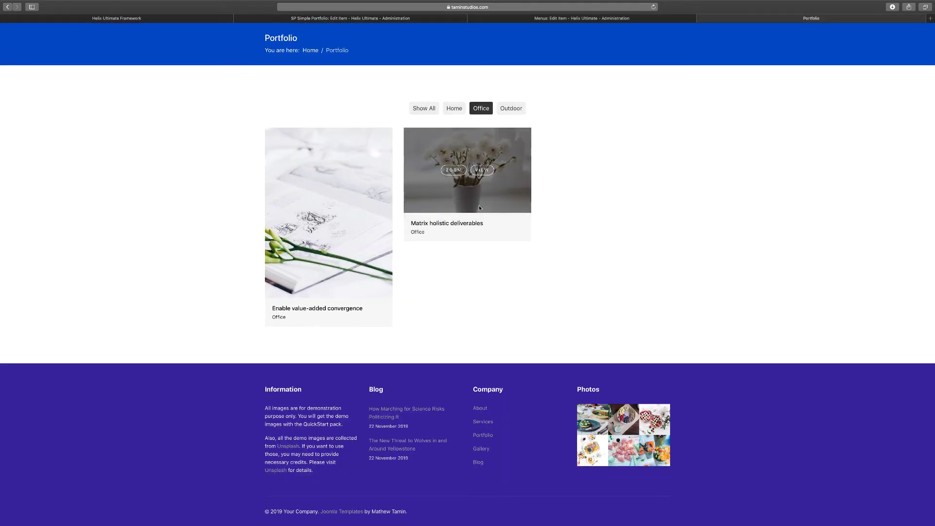
{"action": "left_click", "coordinate": [434, 18]}
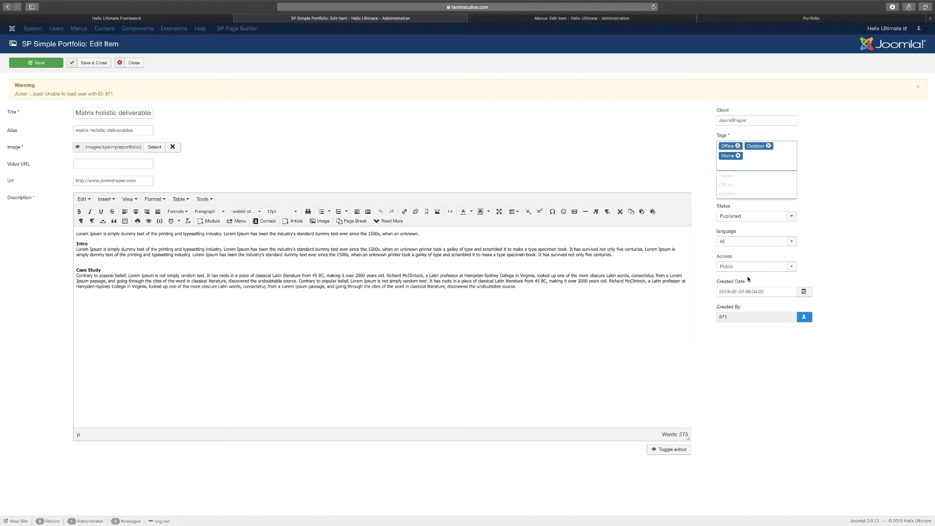
{"action": "left_click", "coordinate": [793, 218]}
{"action": "left_click", "coordinate": [820, 229]}
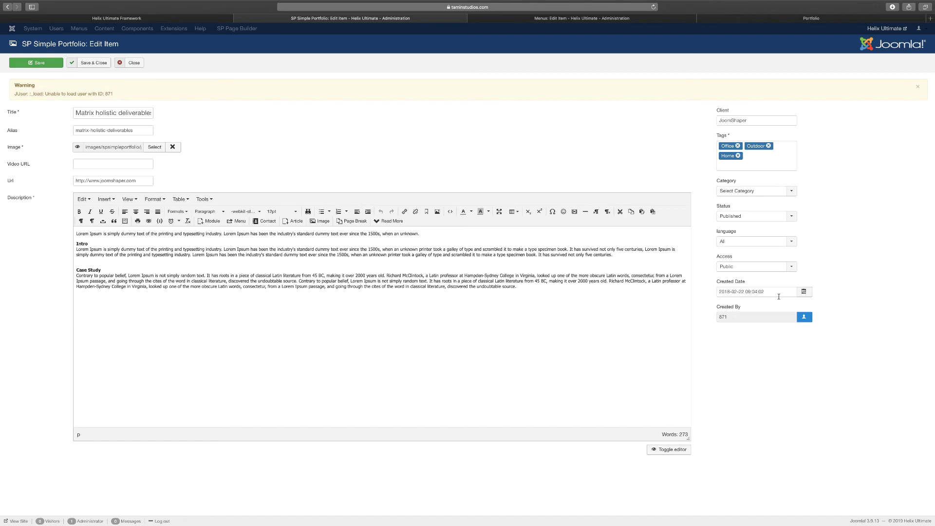
{"action": "left_click", "coordinate": [804, 318]}
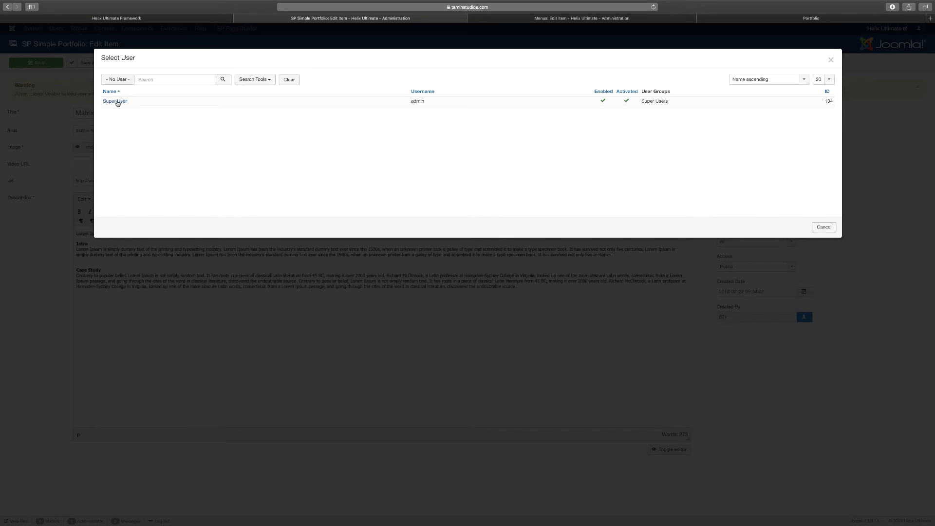
Step: Pick Super User in Select User, then save and close Matrix holistic deliverables
{"action": "left_click", "coordinate": [115, 101]}
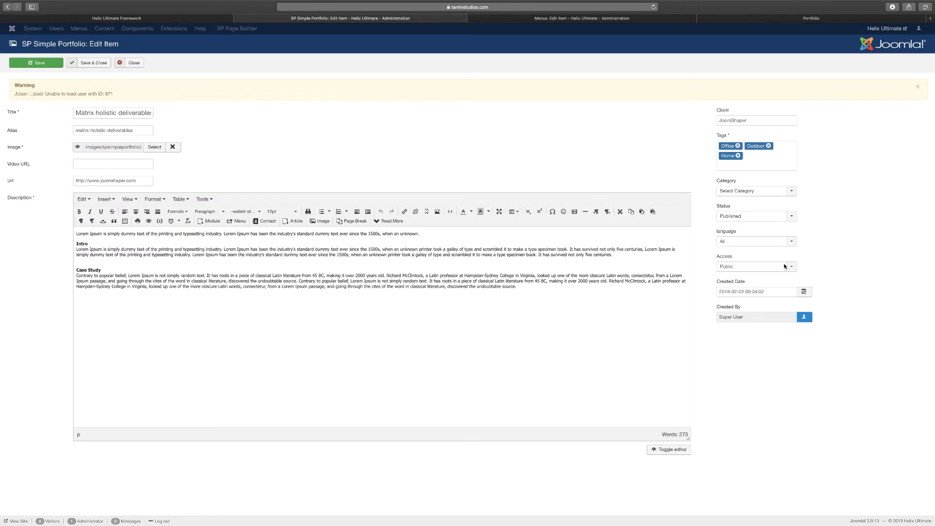
{"action": "left_click", "coordinate": [36, 62]}
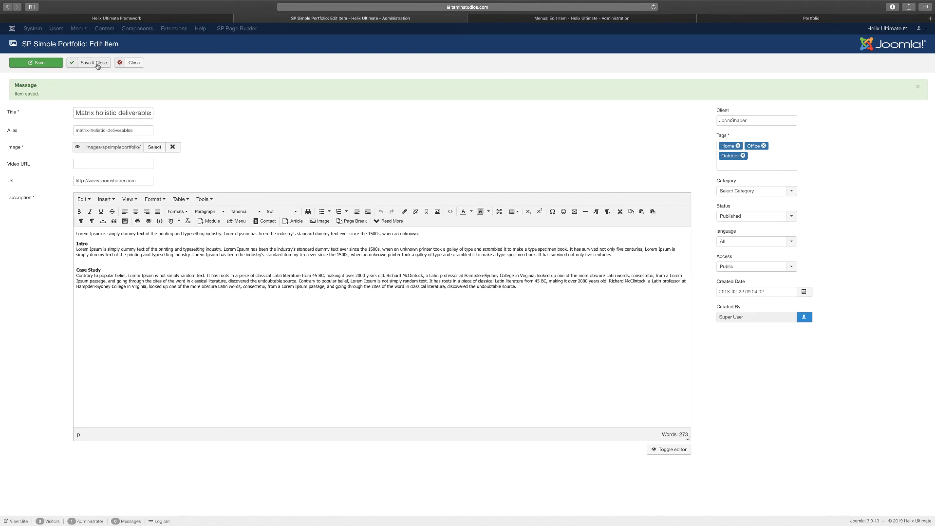
{"action": "left_click", "coordinate": [135, 64]}
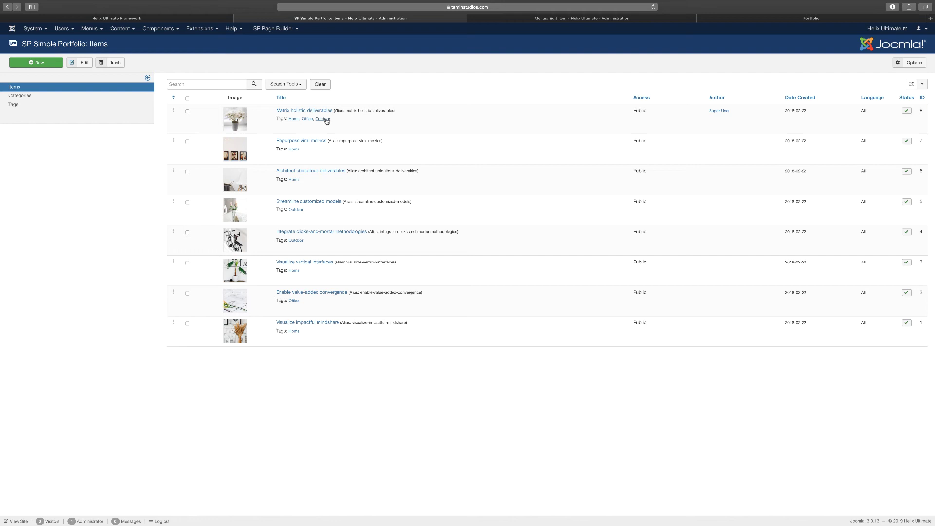
Step: Review a new portfolio category's Options, Publishing, Permissions and Parent settings, then close it unsaved
{"action": "left_click", "coordinate": [29, 98]}
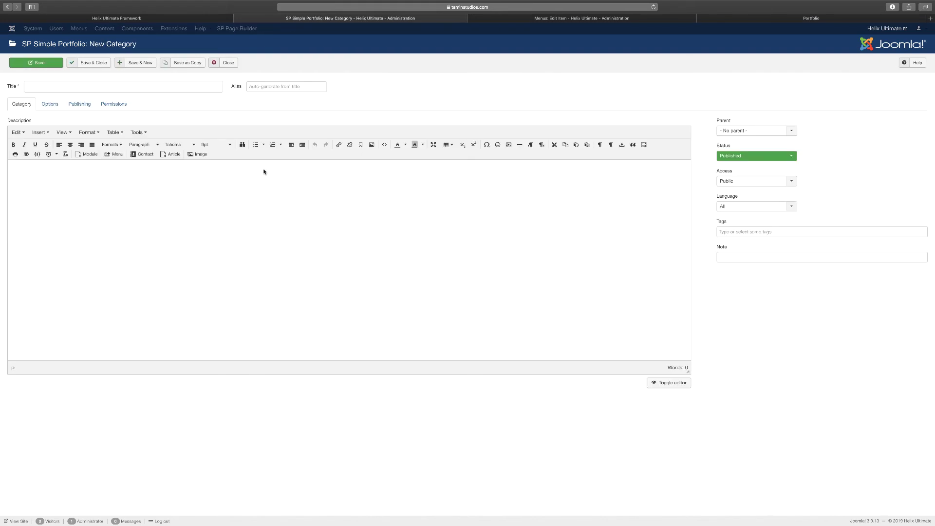
{"action": "left_click", "coordinate": [49, 105]}
{"action": "left_click", "coordinate": [83, 108]}
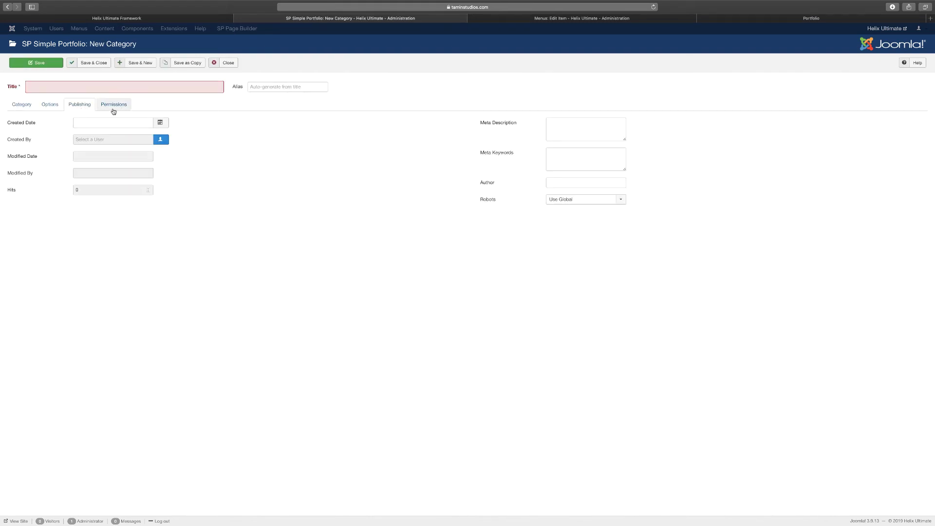
{"action": "left_click", "coordinate": [121, 110]}
{"action": "left_click", "coordinate": [28, 108]}
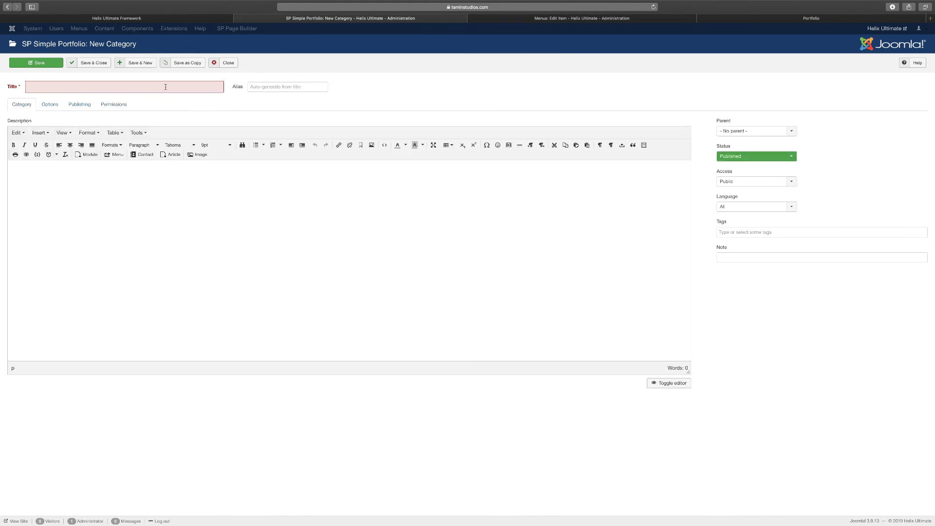
{"action": "left_click", "coordinate": [750, 131]}
{"action": "left_click", "coordinate": [745, 143]}
{"action": "left_click", "coordinate": [229, 64]}
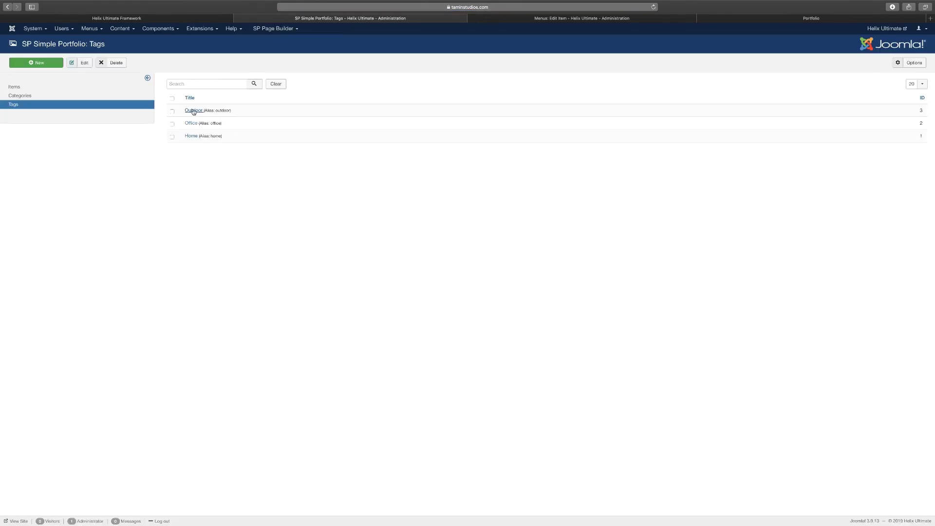
Step: Create and save a new SP Simple Portfolio tag titled 'Joomla', then return to the front-end Portfolio page
{"action": "left_click", "coordinate": [780, 16]}
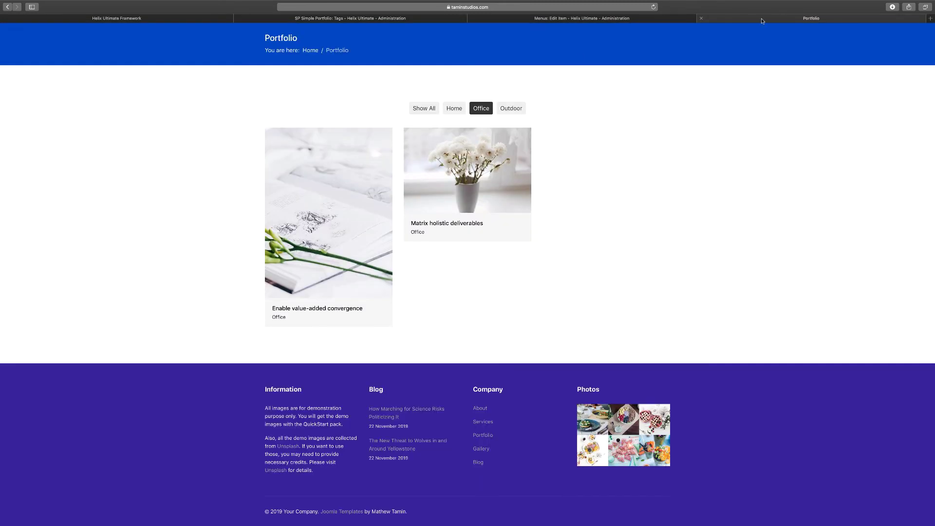
{"action": "left_click", "coordinate": [407, 19]}
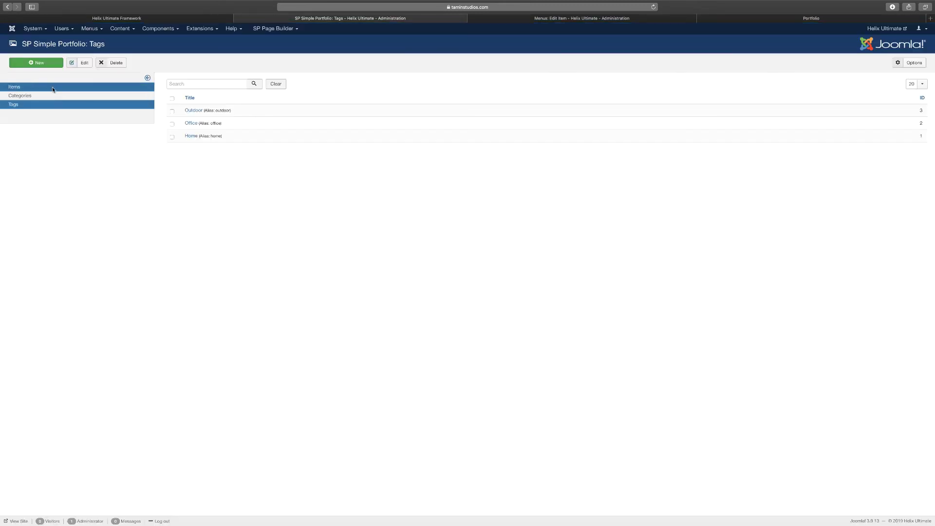
{"action": "left_click", "coordinate": [47, 67]}
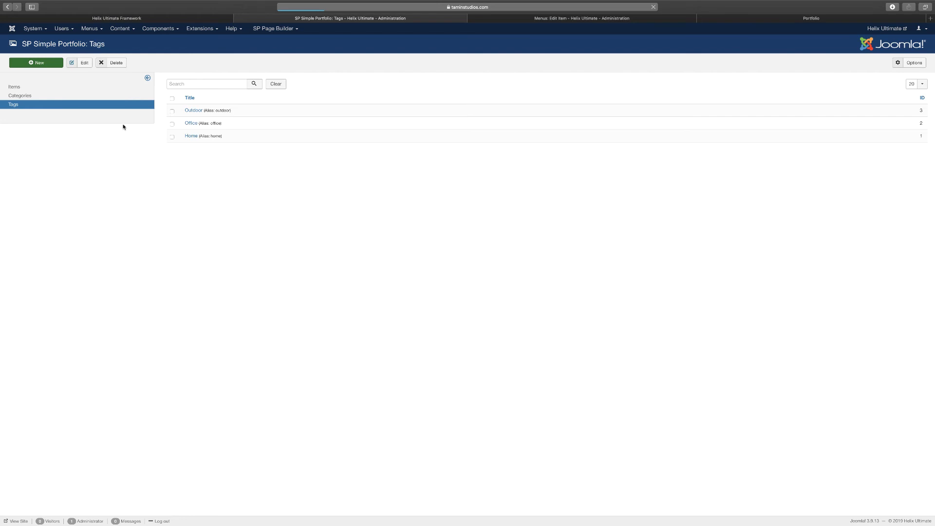
{"action": "left_click", "coordinate": [115, 85]}
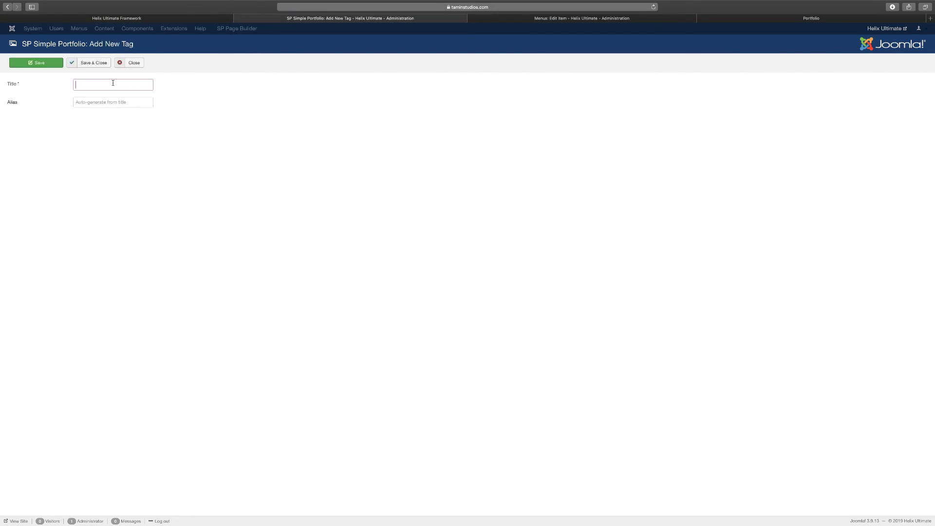
{"action": "type", "text": "Joomla"}
{"action": "left_click", "coordinate": [93, 62]}
{"action": "key", "text": "super+4"}
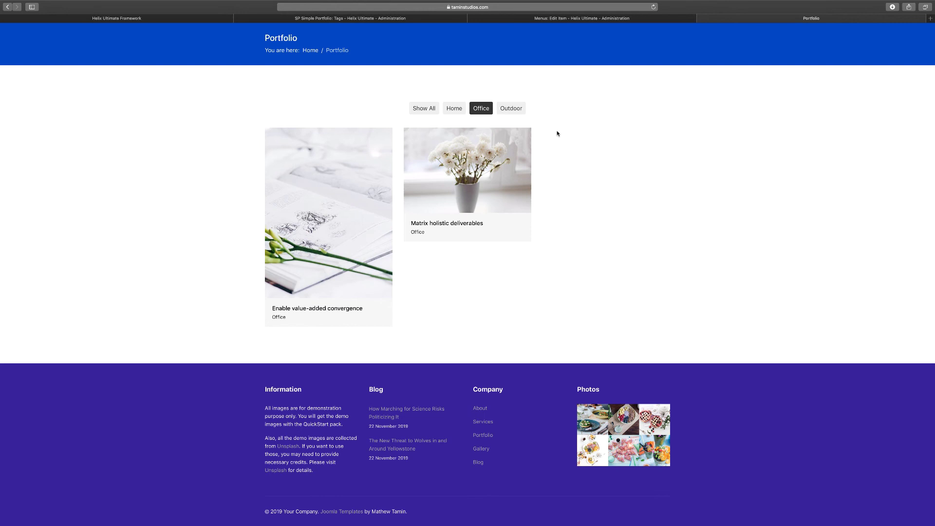
Step: Reload and scroll the front-end Portfolio, then go back to the Tags list now showing Joomla, Outdoor, Office and Home
{"action": "left_click", "coordinate": [653, 8]}
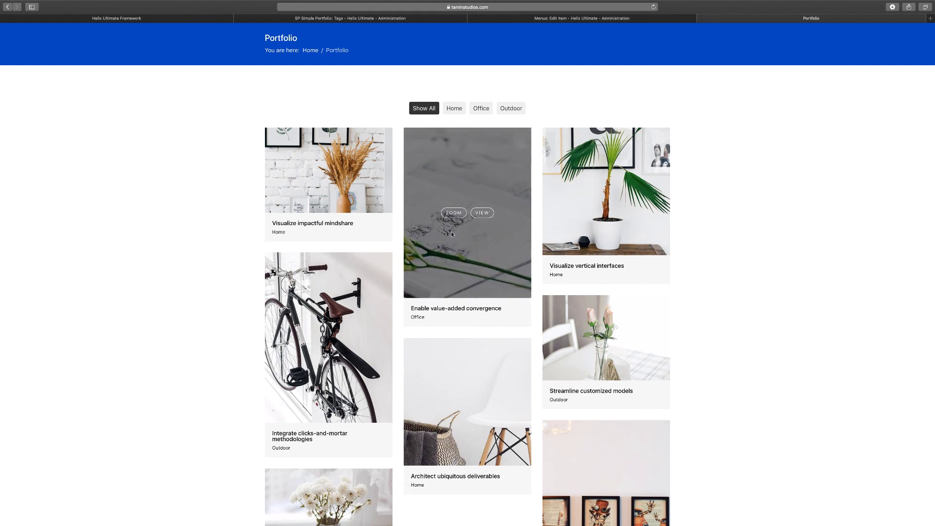
{"action": "scroll", "coordinate": [451, 232], "scroll_direction": "down", "scroll_amount": 5}
{"action": "scroll", "coordinate": [450, 232], "scroll_direction": "up", "scroll_amount": 2}
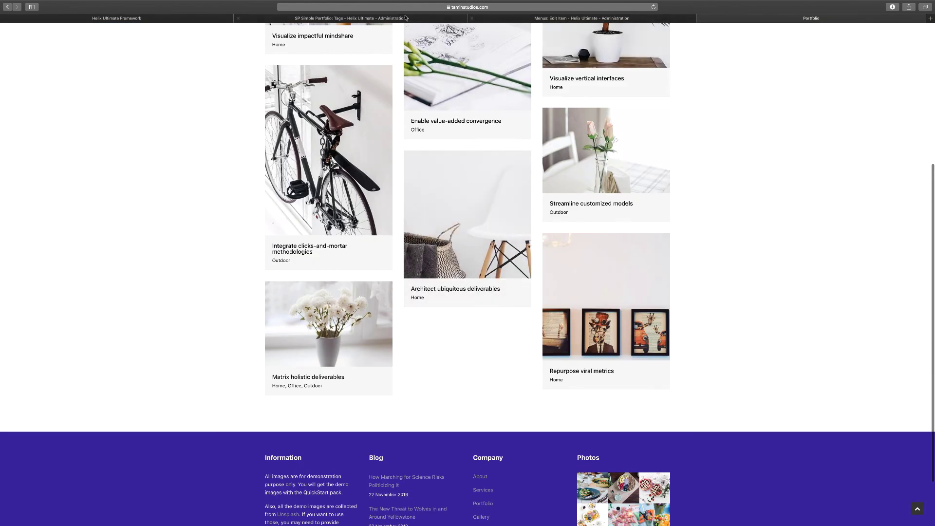
{"action": "left_click", "coordinate": [507, 18]}
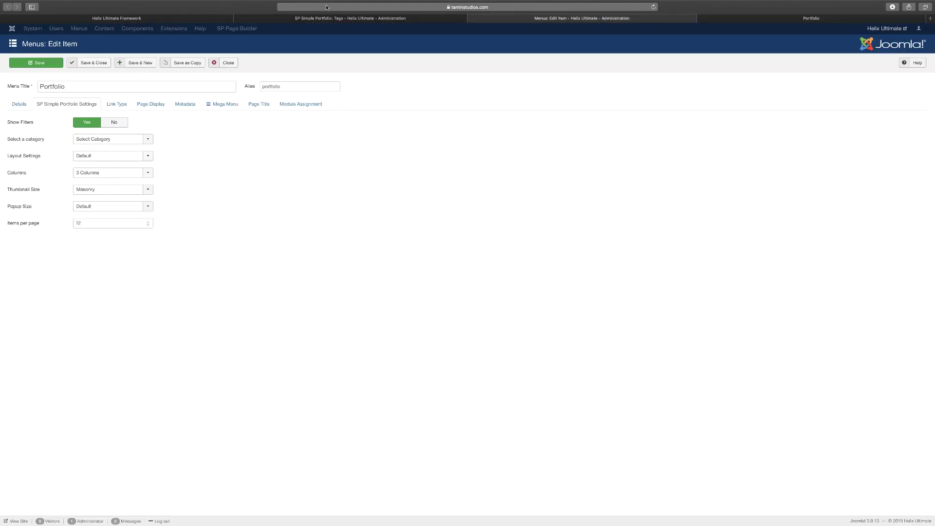
{"action": "left_click", "coordinate": [368, 18]}
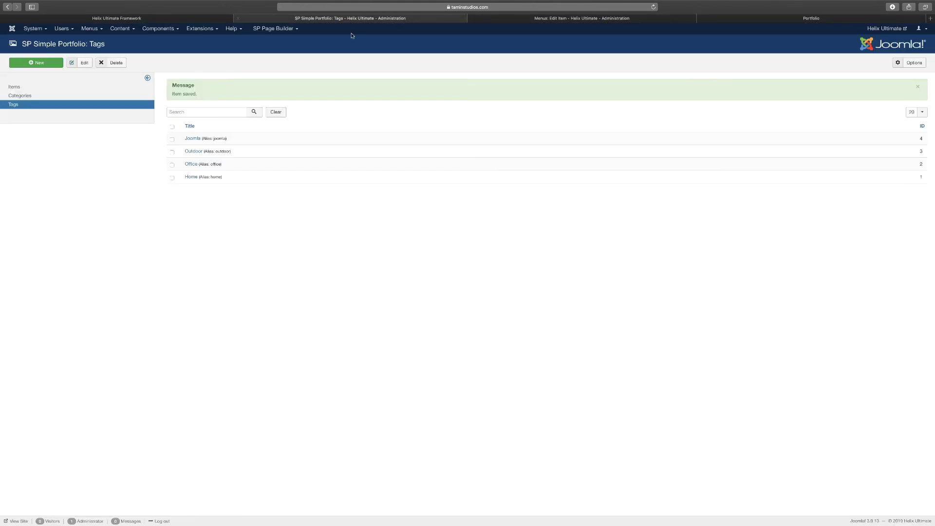
Step: Add the Joomla tag to 'Matrix holistic deliverables', save it, and view the front-end Portfolio
{"action": "left_click", "coordinate": [11, 88]}
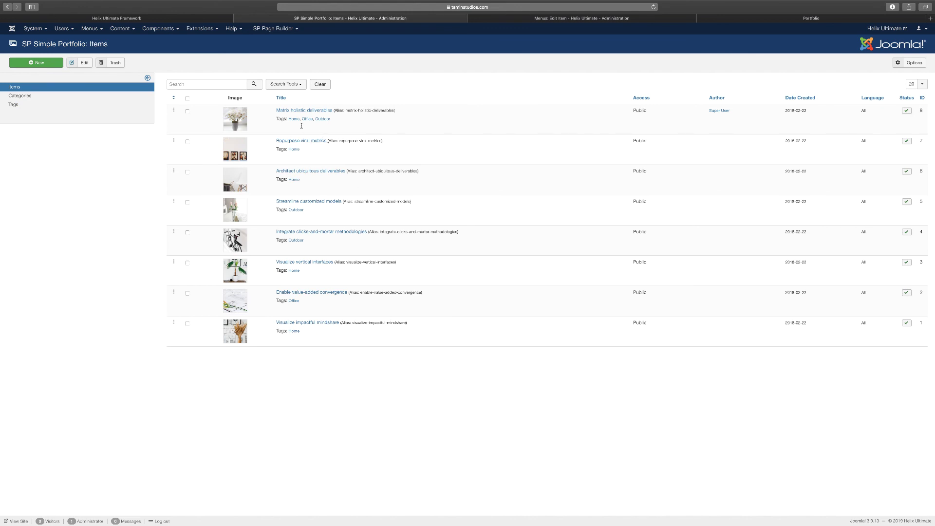
{"action": "left_click", "coordinate": [305, 111]}
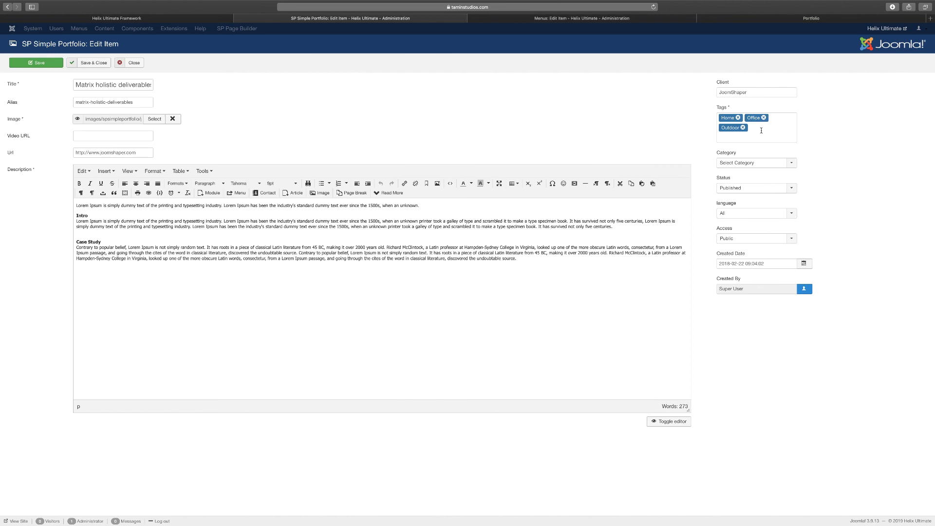
{"action": "left_click", "coordinate": [760, 132]}
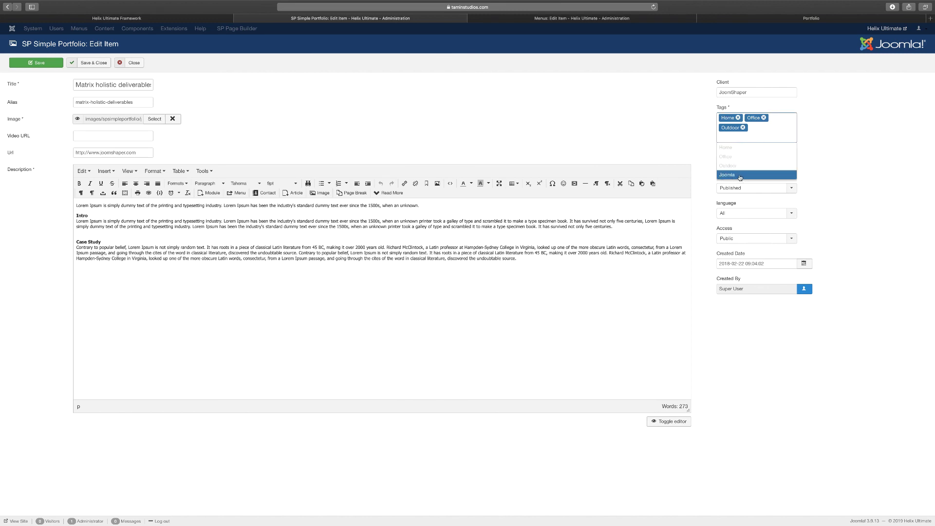
{"action": "left_click", "coordinate": [740, 176]}
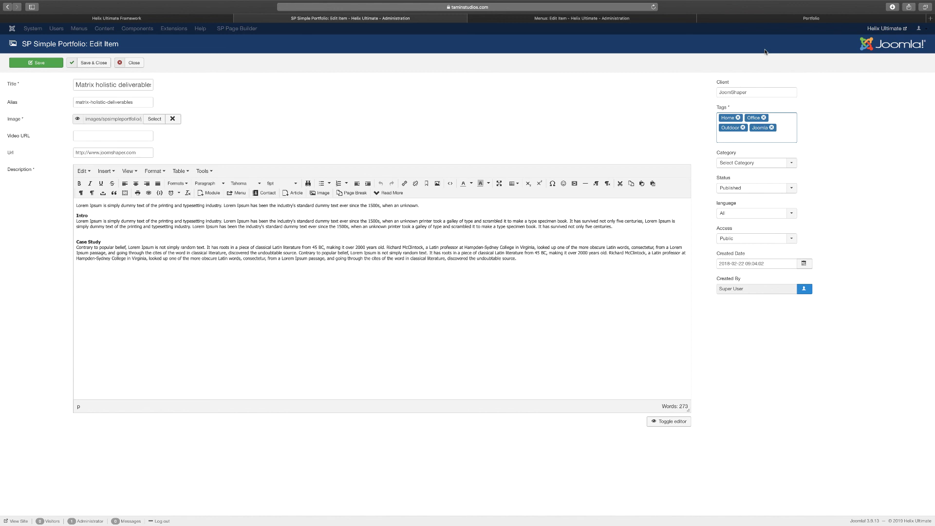
{"action": "left_click", "coordinate": [94, 64]}
{"action": "left_click", "coordinate": [810, 18]}
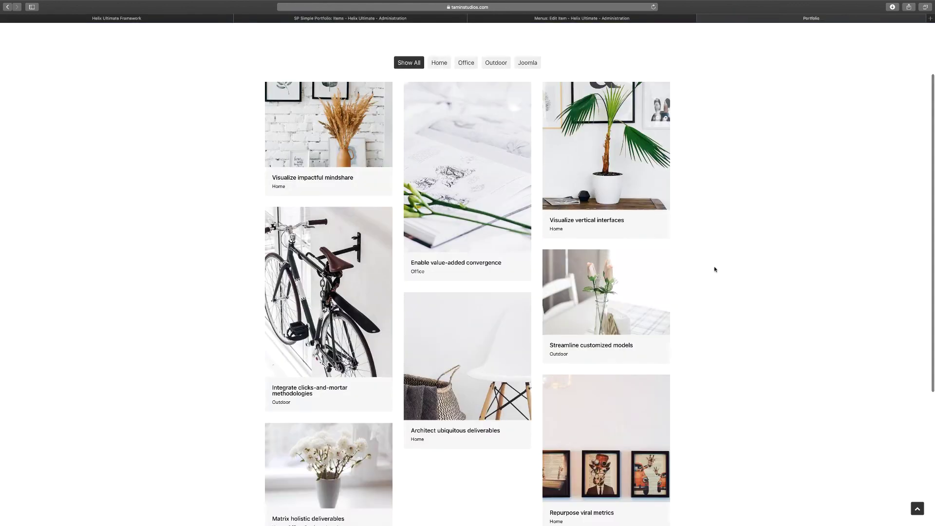
Step: Filter the front-end portfolio by Joomla, then by Home, which lists five items
{"action": "scroll", "coordinate": [714, 266], "scroll_direction": "up", "scroll_amount": 3}
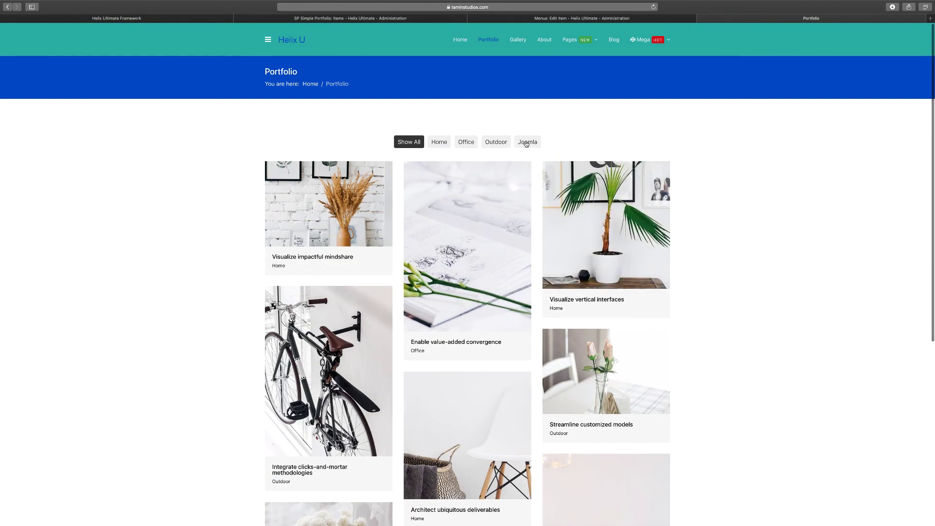
{"action": "left_click", "coordinate": [526, 142]}
{"action": "mouse_move", "coordinate": [344, 219]}
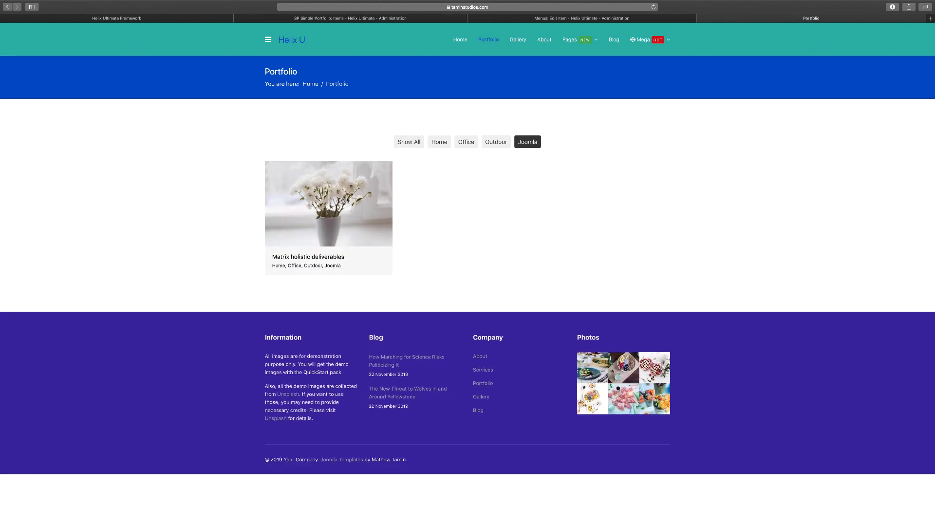
{"action": "left_click", "coordinate": [440, 142]}
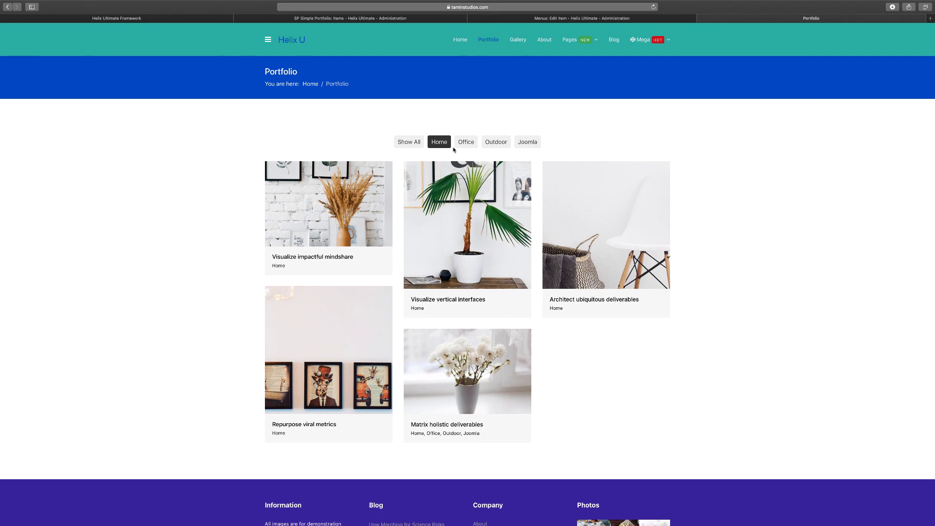
{"action": "left_click", "coordinate": [643, 19]}
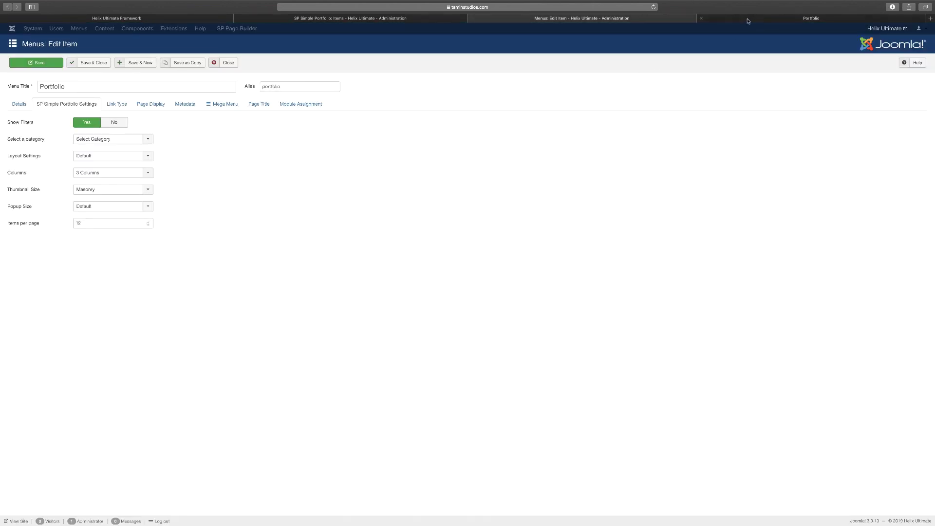
{"action": "left_click", "coordinate": [810, 18]}
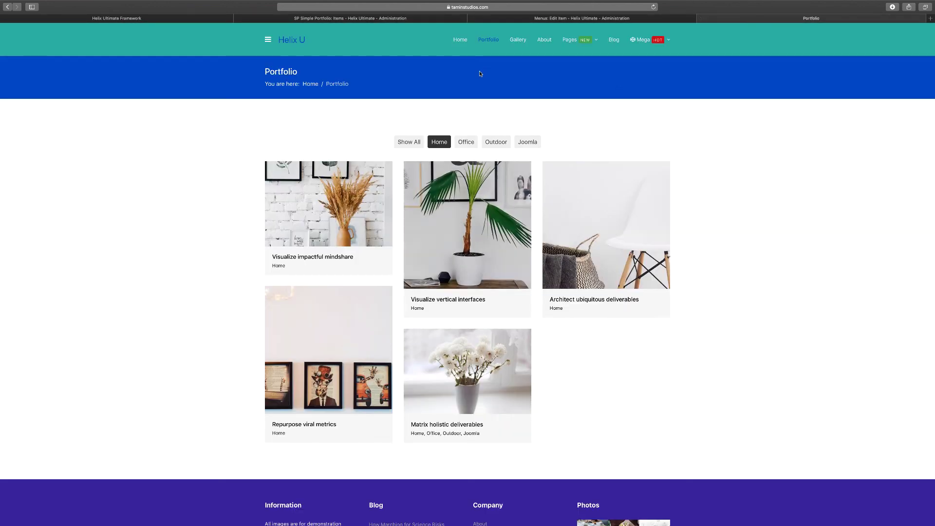